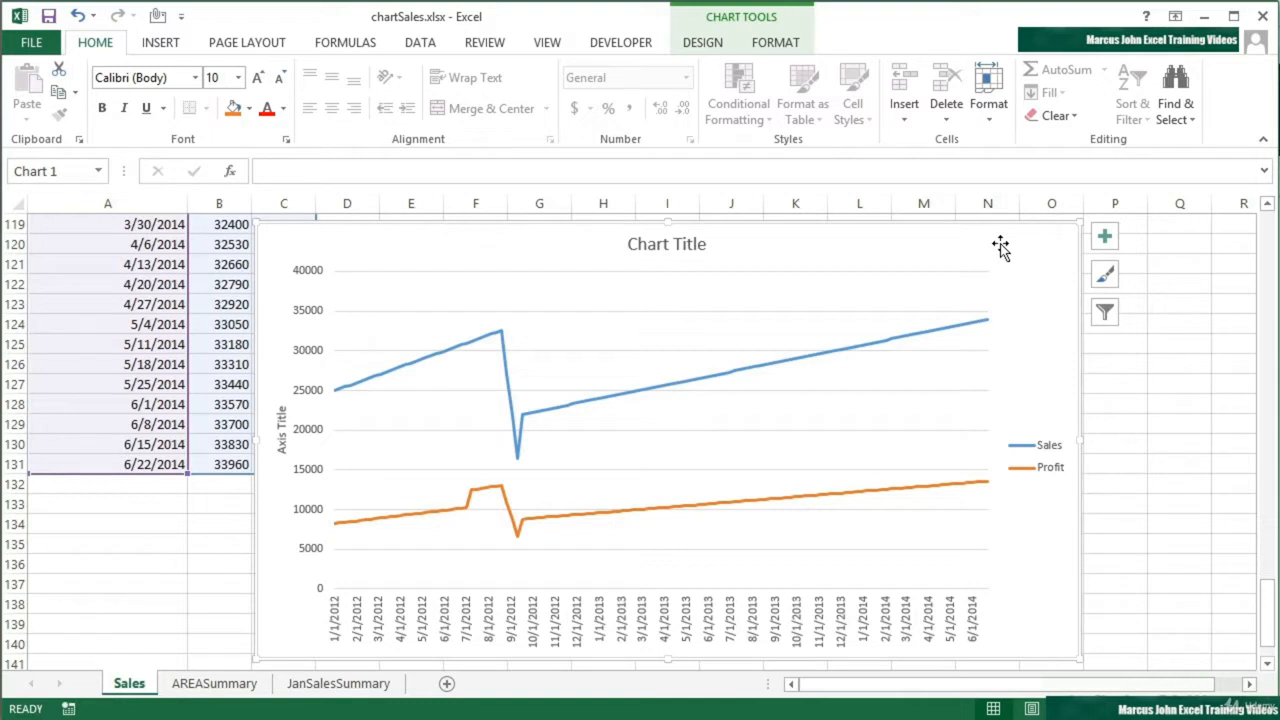
{"action": "left_click", "coordinate": [712, 45]}
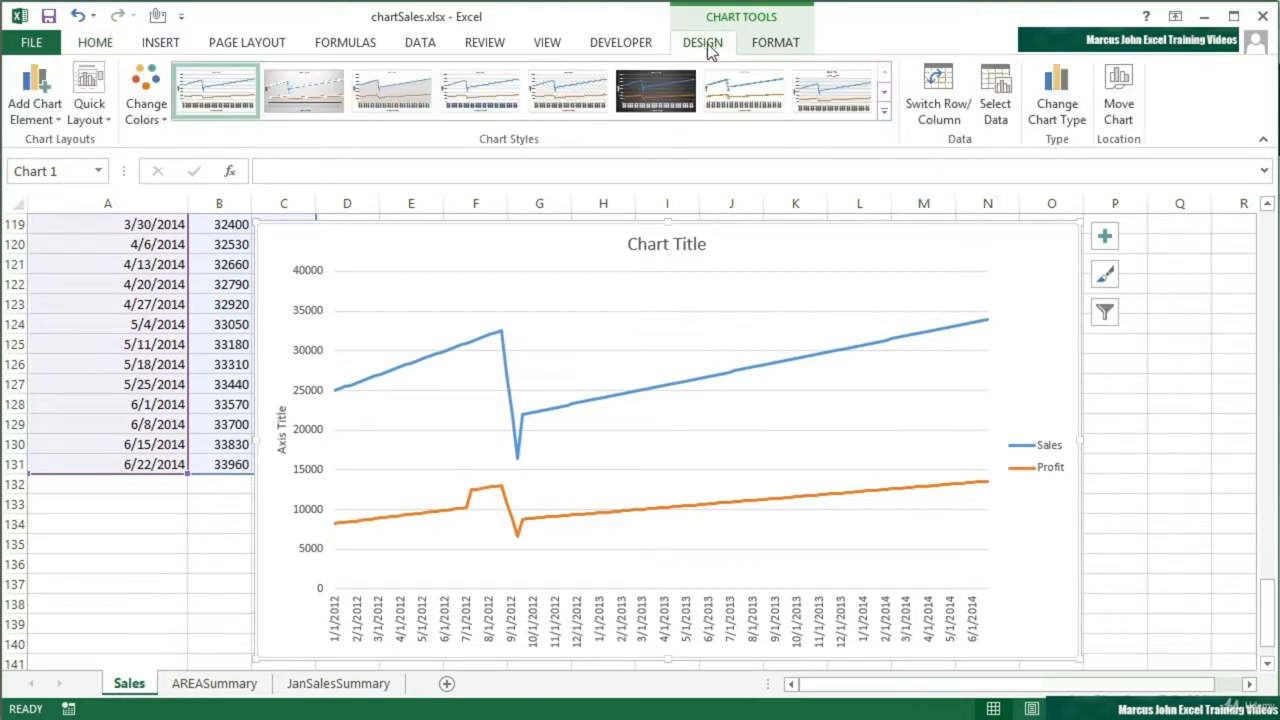
{"action": "left_click", "coordinate": [58, 125]}
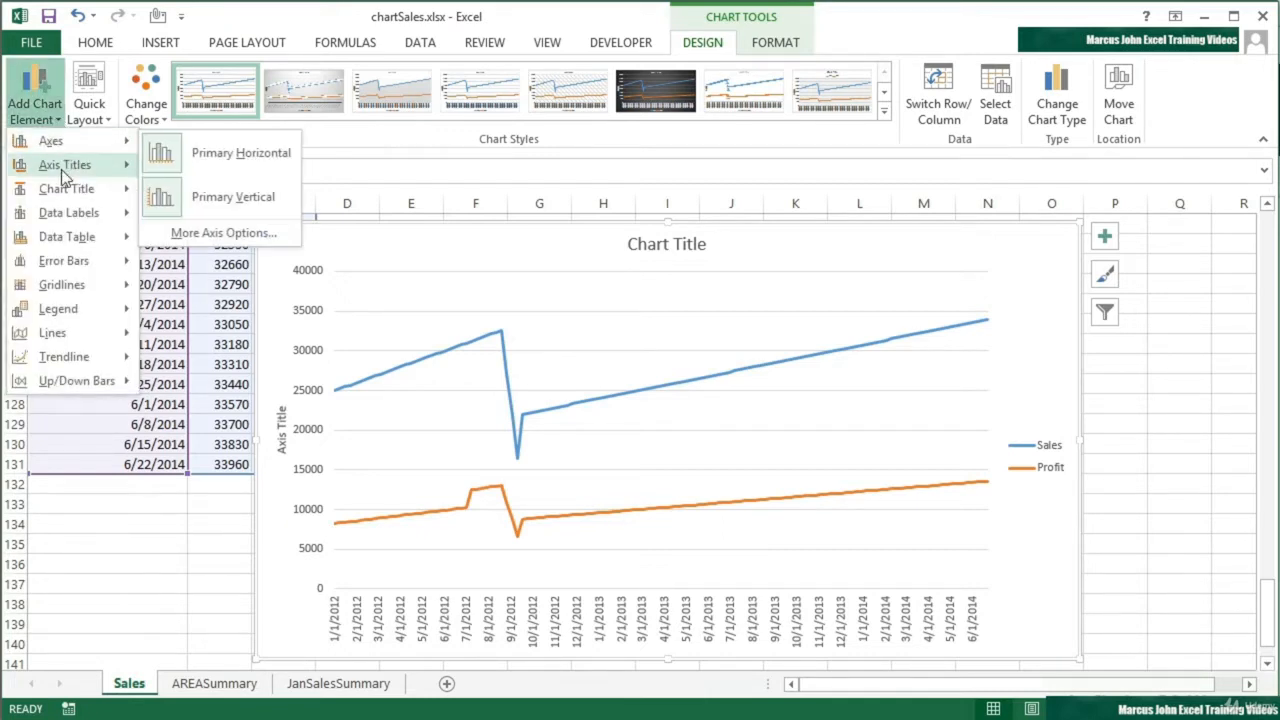
{"action": "mouse_move", "coordinate": [64, 172]}
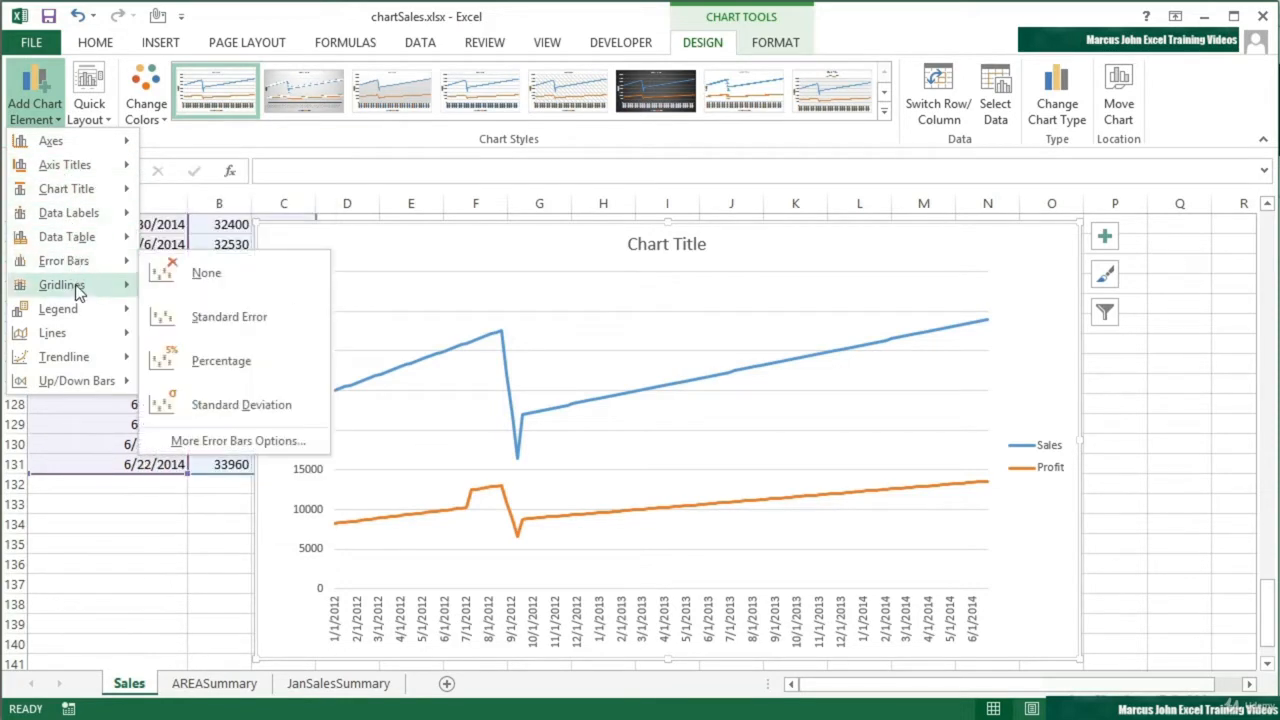
{"action": "mouse_move", "coordinate": [76, 286]}
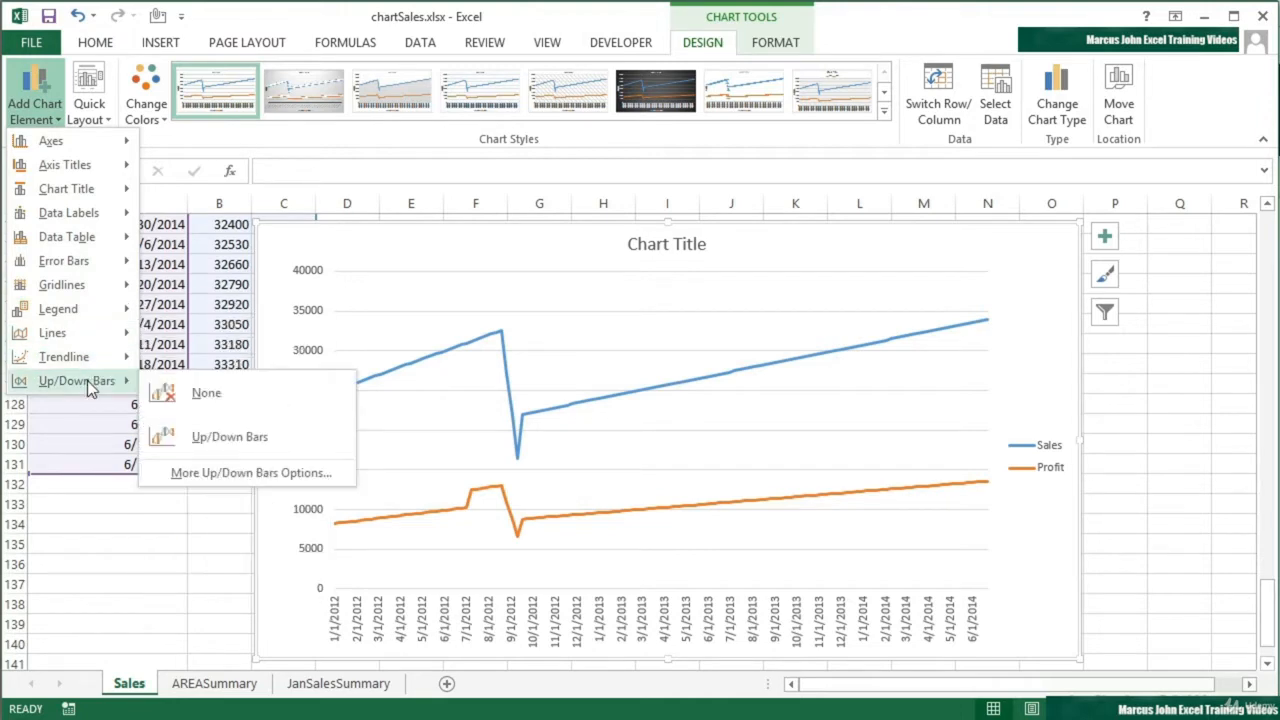
{"action": "left_click", "coordinate": [56, 121]}
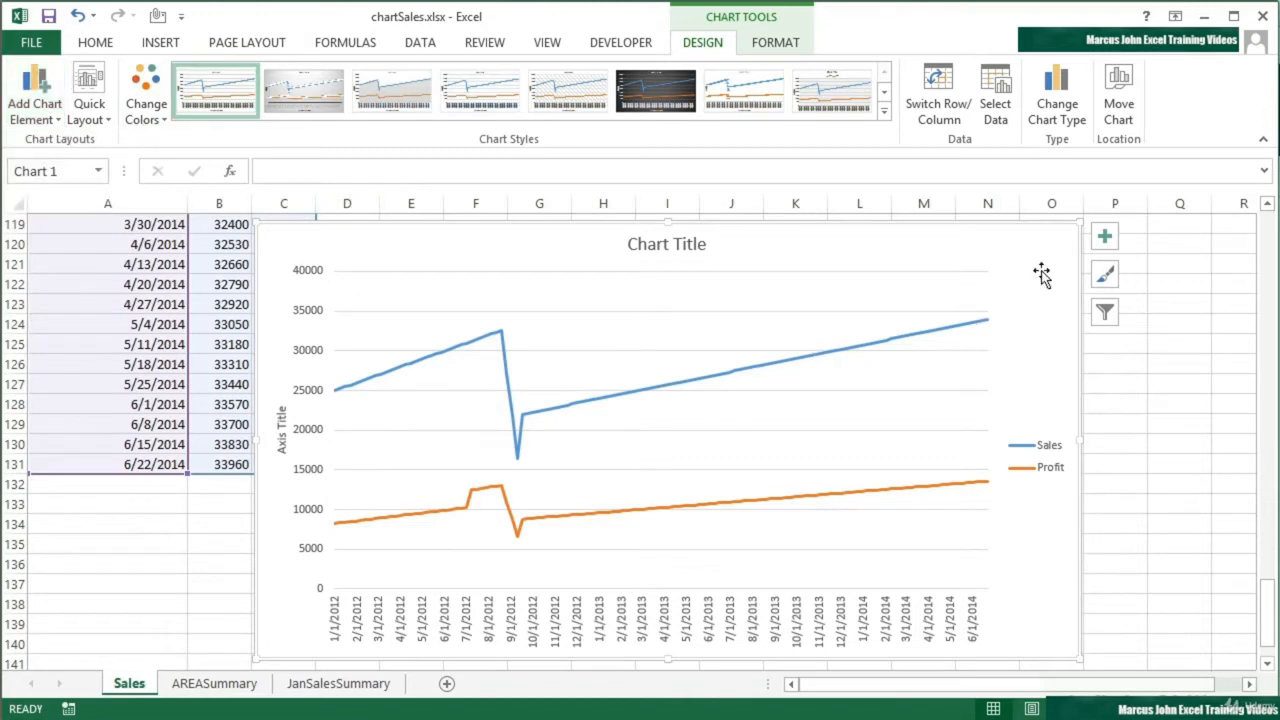
Hide the line chart's primary vertical and primary horizontal axes, and restore both
{"action": "left_click", "coordinate": [1104, 240]}
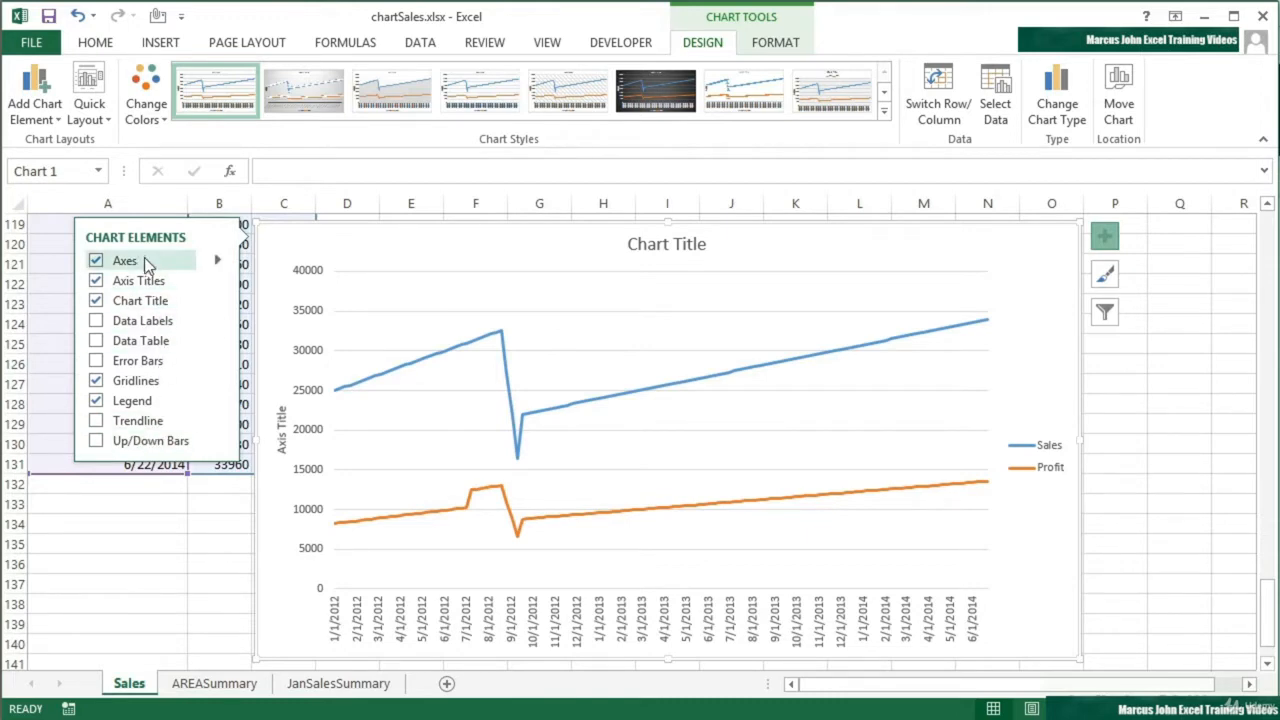
{"action": "left_click", "coordinate": [218, 261]}
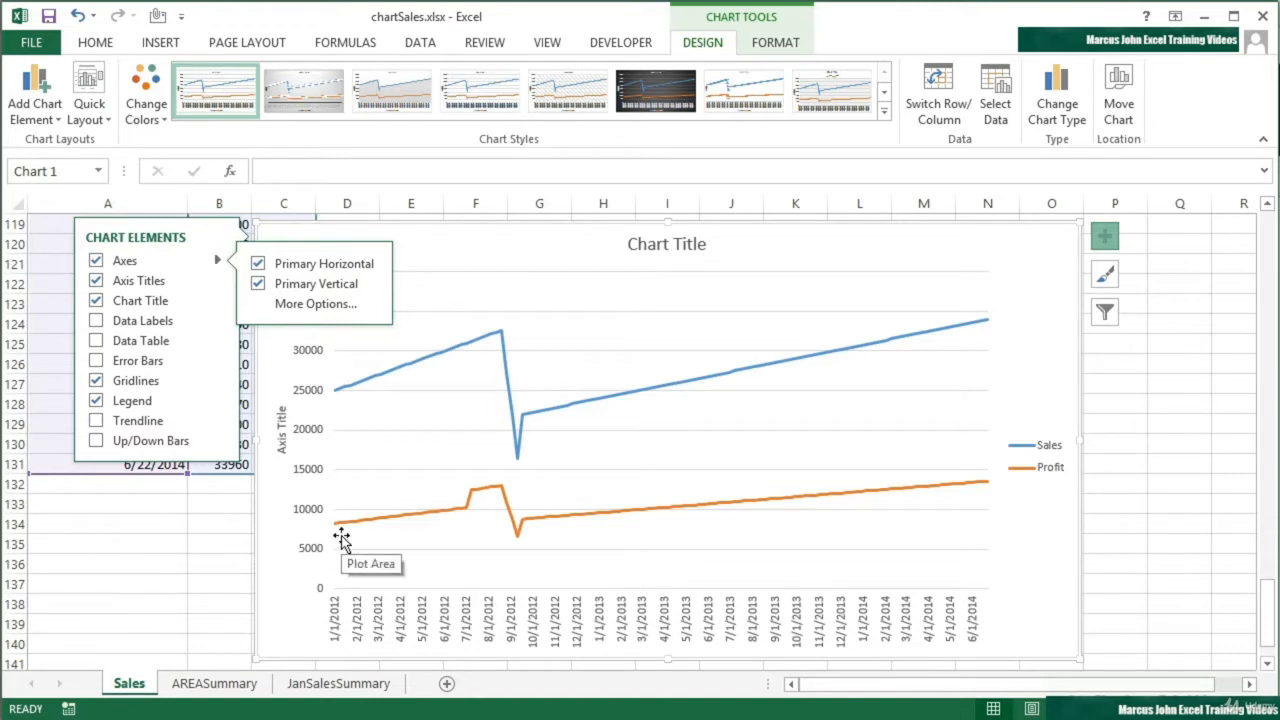
{"action": "left_click", "coordinate": [258, 284]}
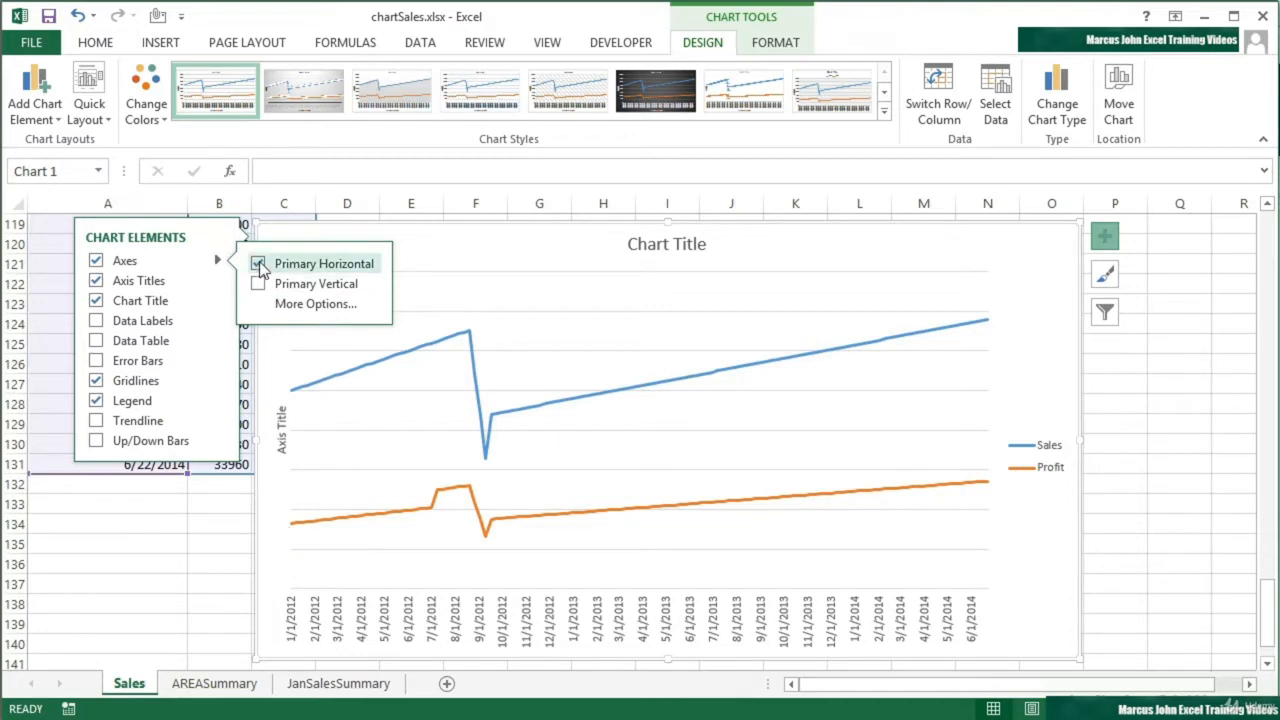
{"action": "left_click", "coordinate": [258, 264]}
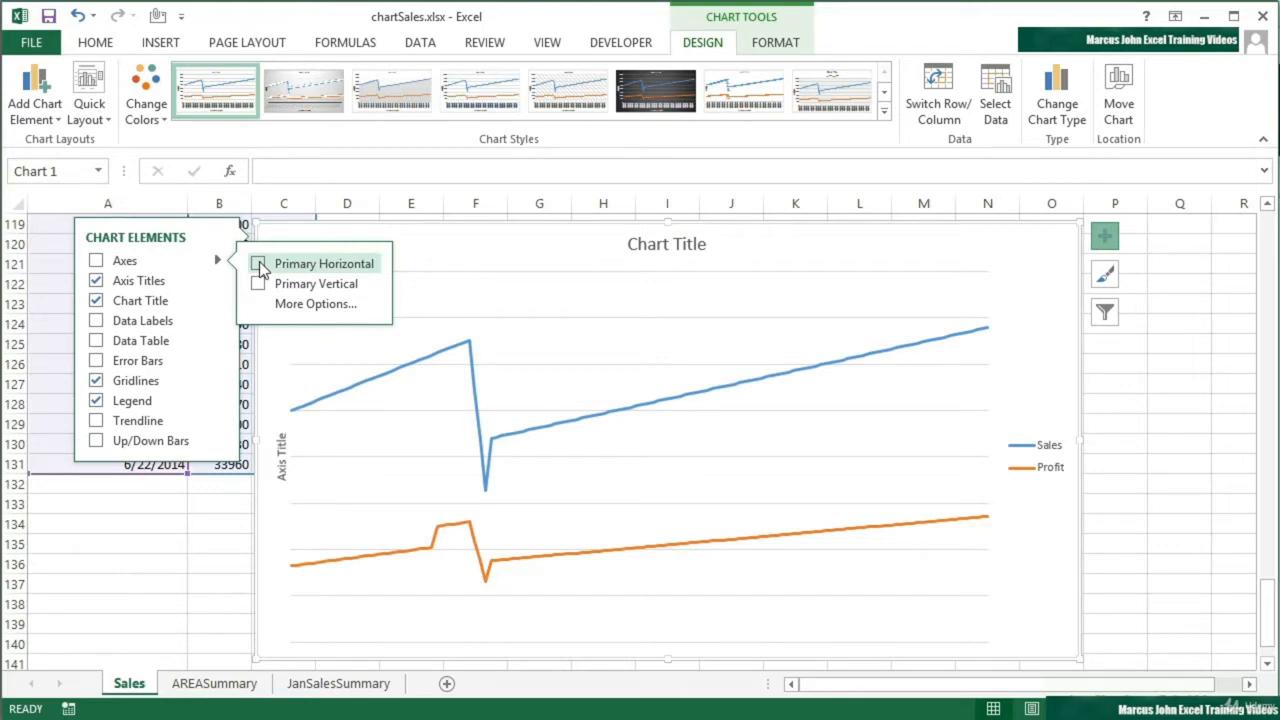
{"action": "left_click", "coordinate": [258, 264]}
{"action": "left_click", "coordinate": [259, 284]}
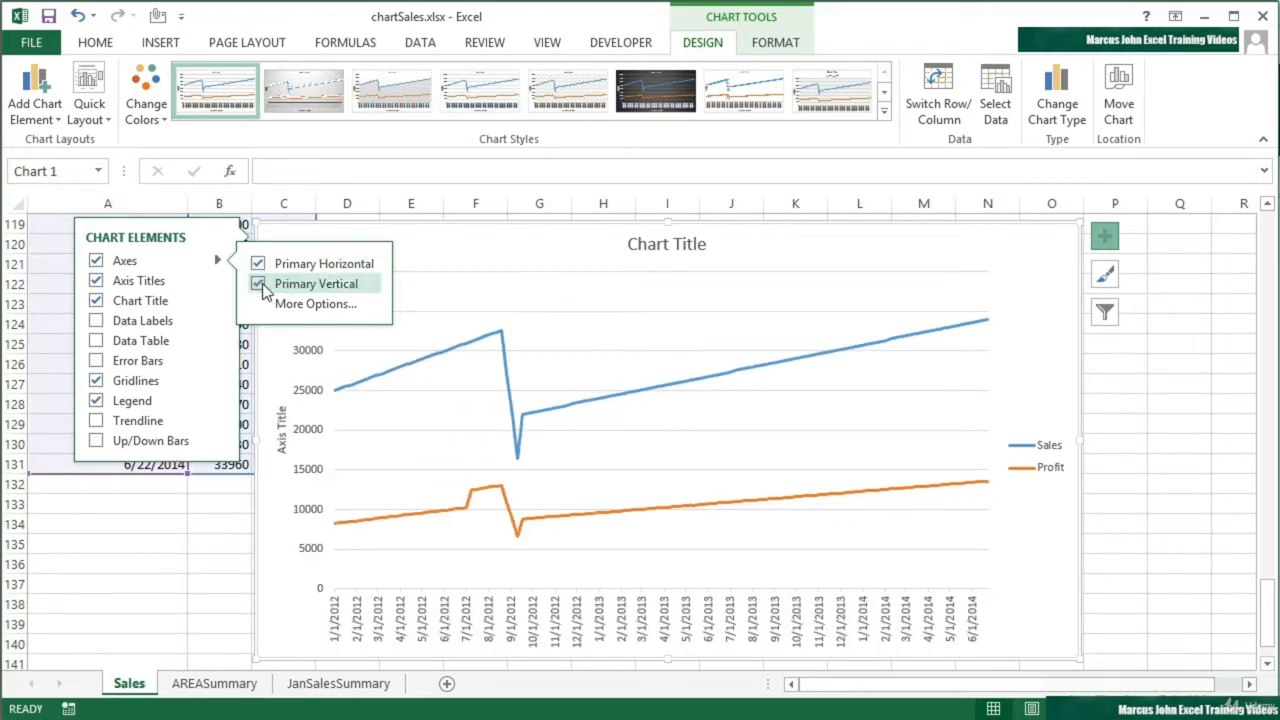
Toggle the line chart's axis titles off and on so both the vertical and horizontal axes have a title
{"action": "left_click", "coordinate": [148, 284]}
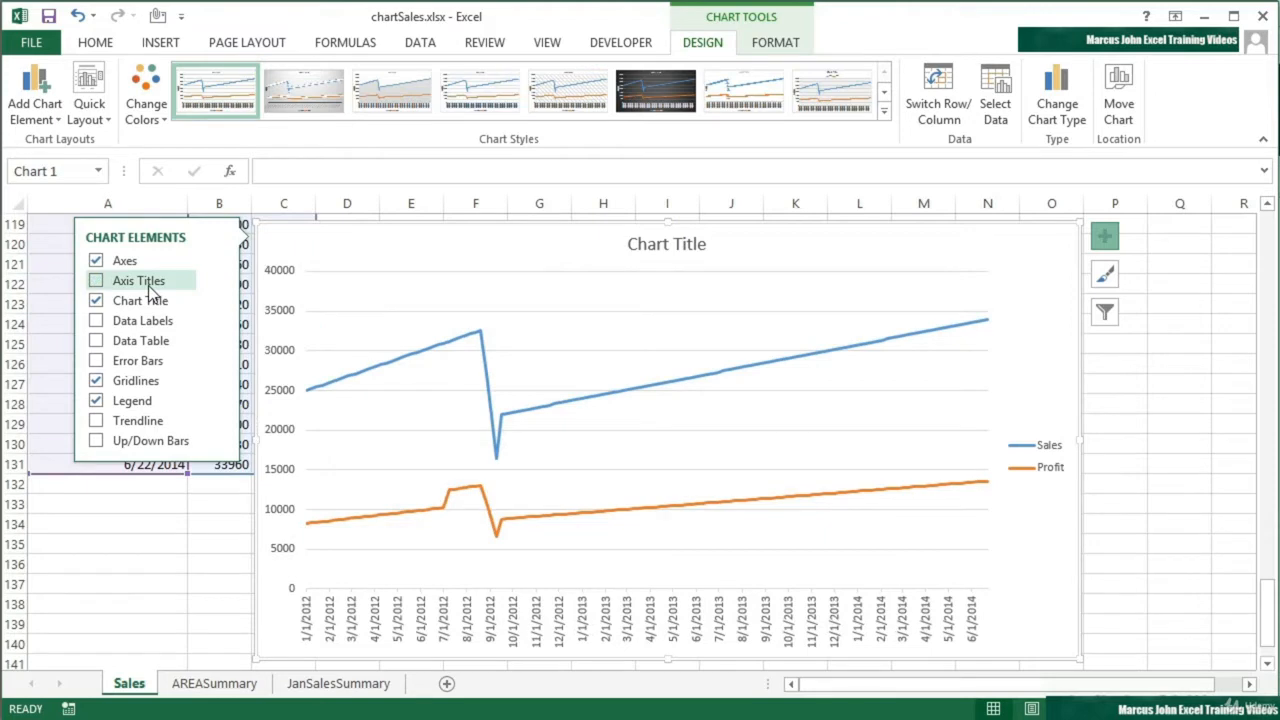
{"action": "left_click", "coordinate": [96, 283]}
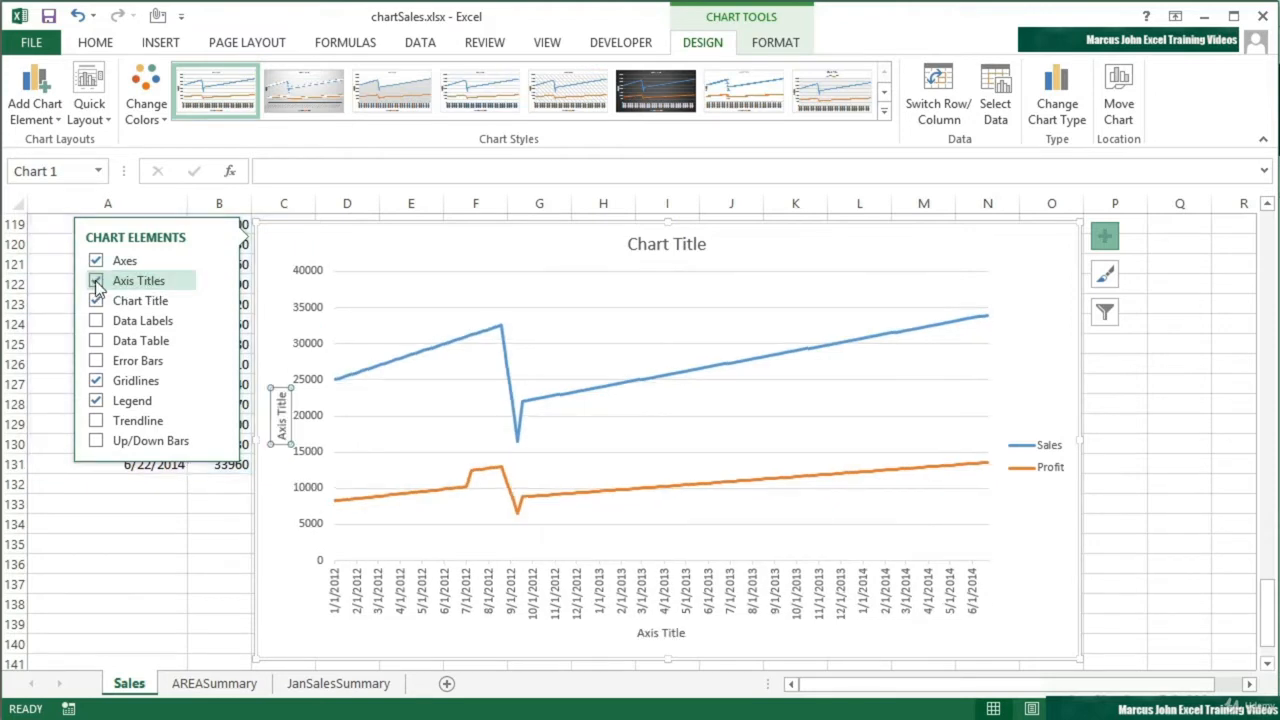
{"action": "left_click", "coordinate": [96, 281]}
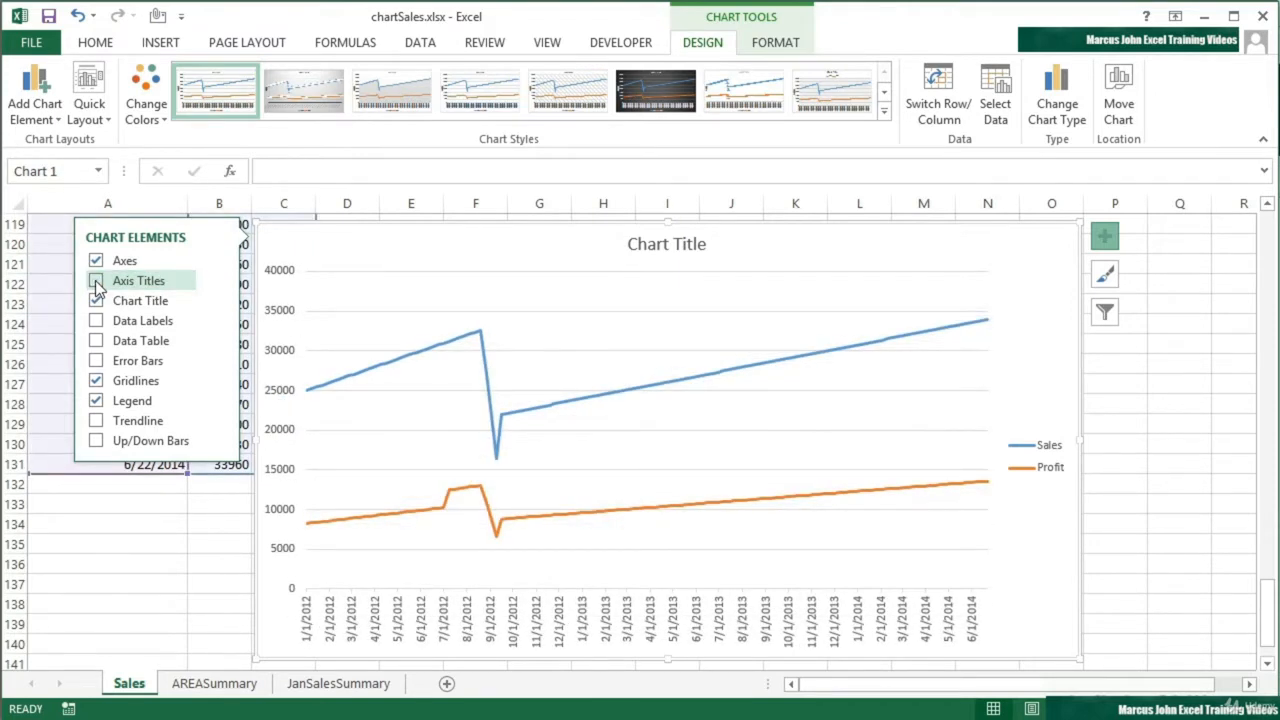
{"action": "left_click", "coordinate": [96, 283]}
Replace the vertical axis title text with "$"
{"action": "left_click", "coordinate": [282, 412]}
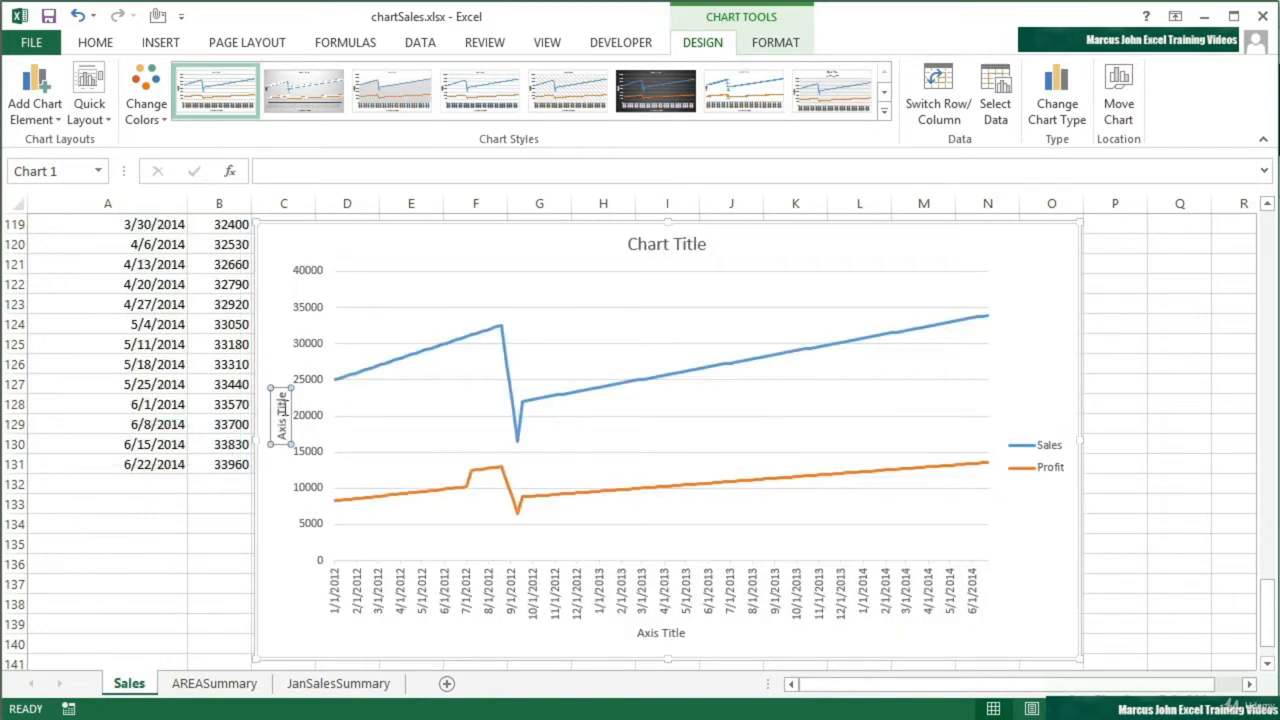
{"action": "left_click", "coordinate": [282, 335]}
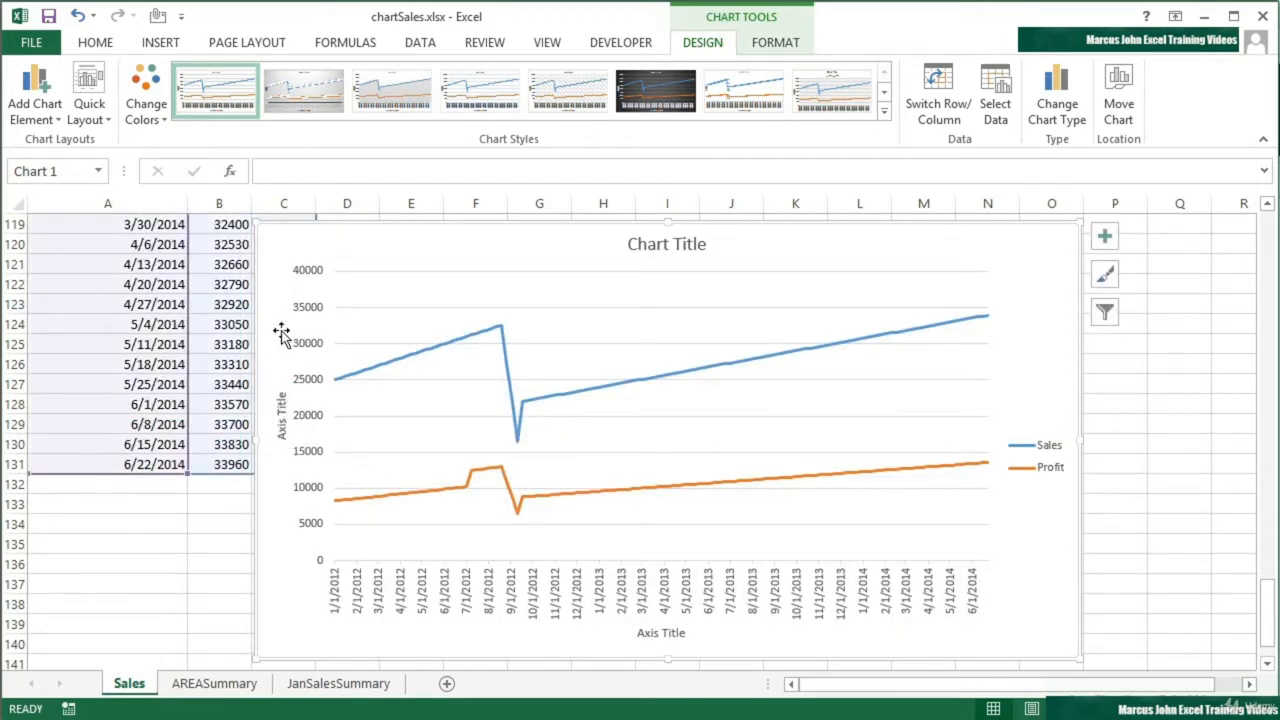
{"action": "left_click", "coordinate": [283, 408]}
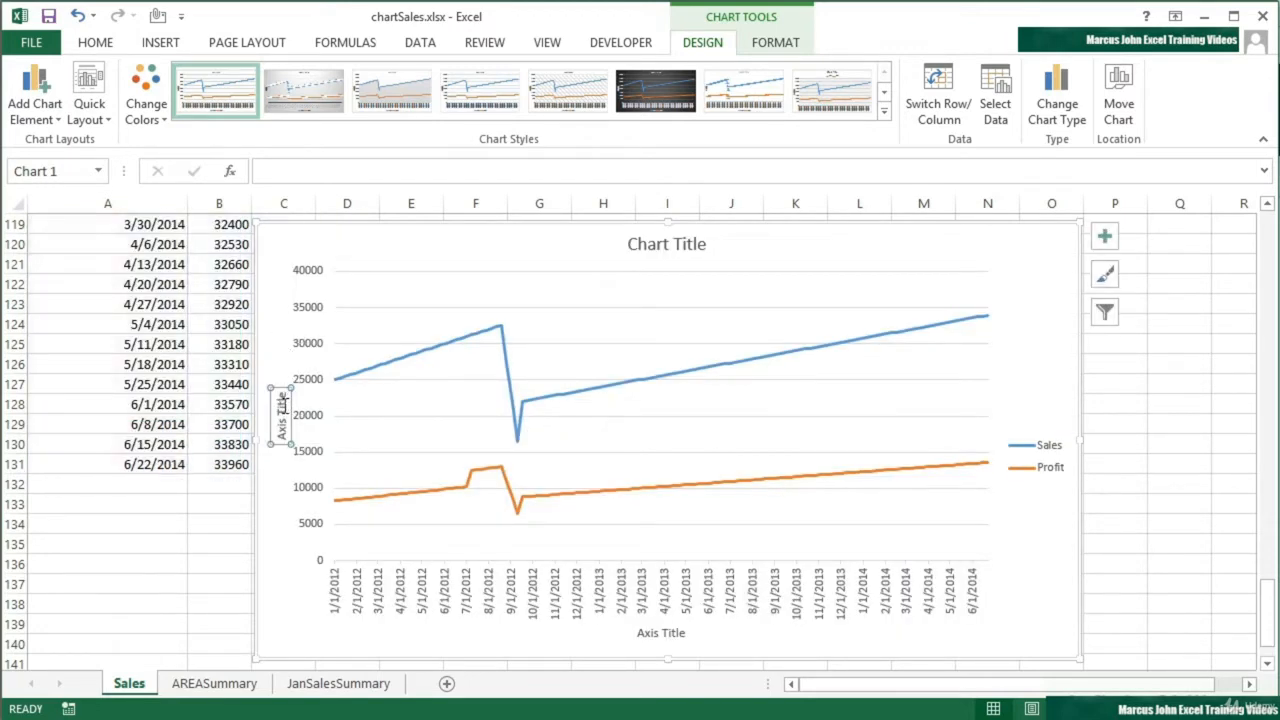
{"action": "left_click", "coordinate": [284, 405]}
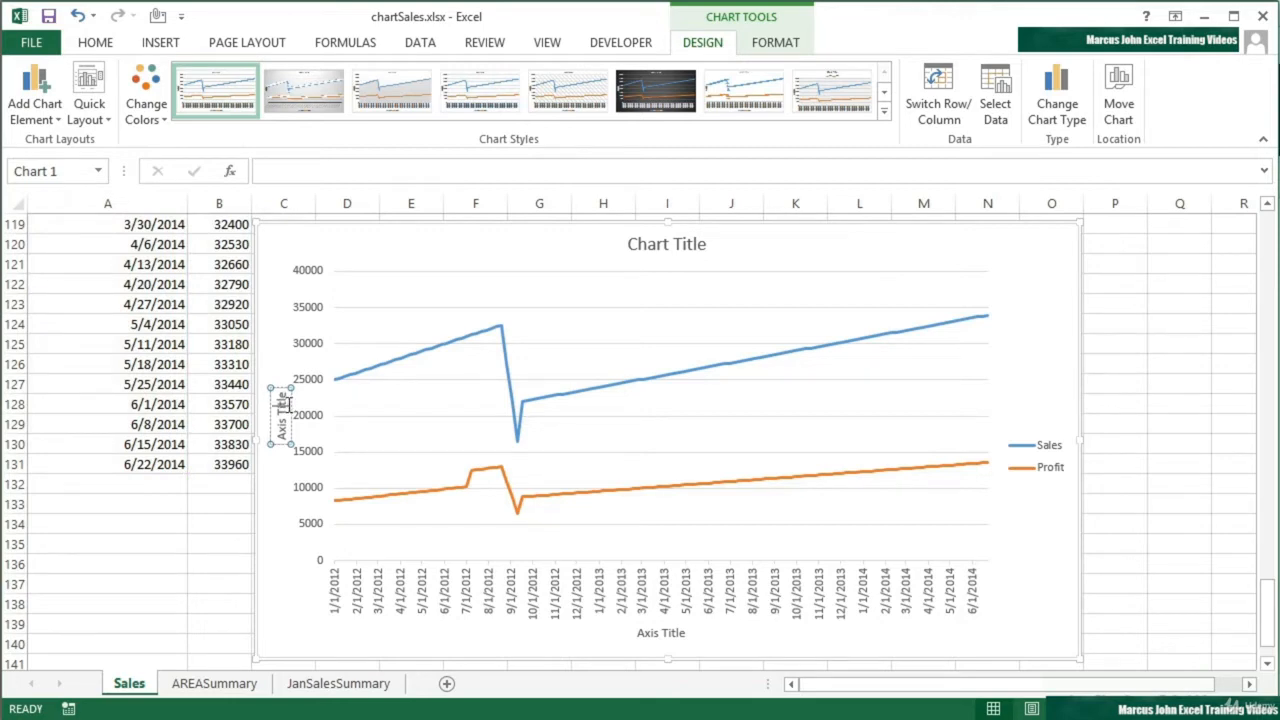
{"action": "left_click_drag", "start_coordinate": [284, 405], "coordinate": [286, 440]}
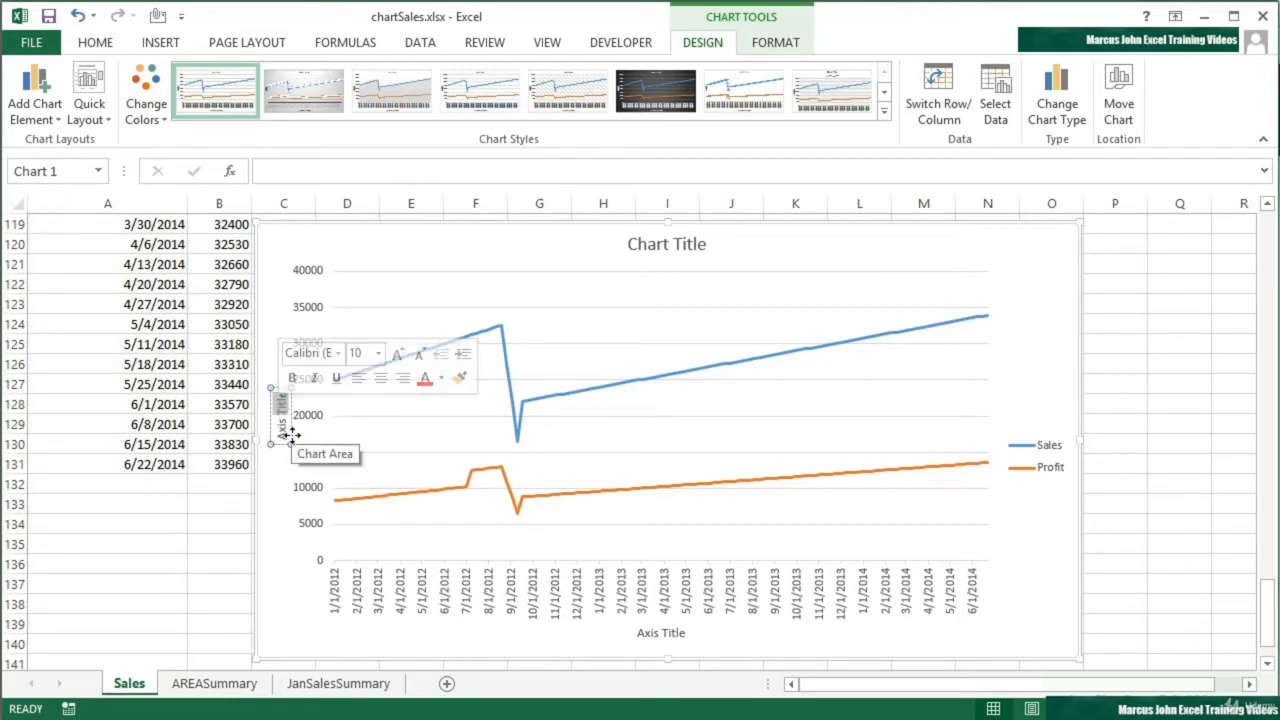
{"action": "key", "text": "Delete"}
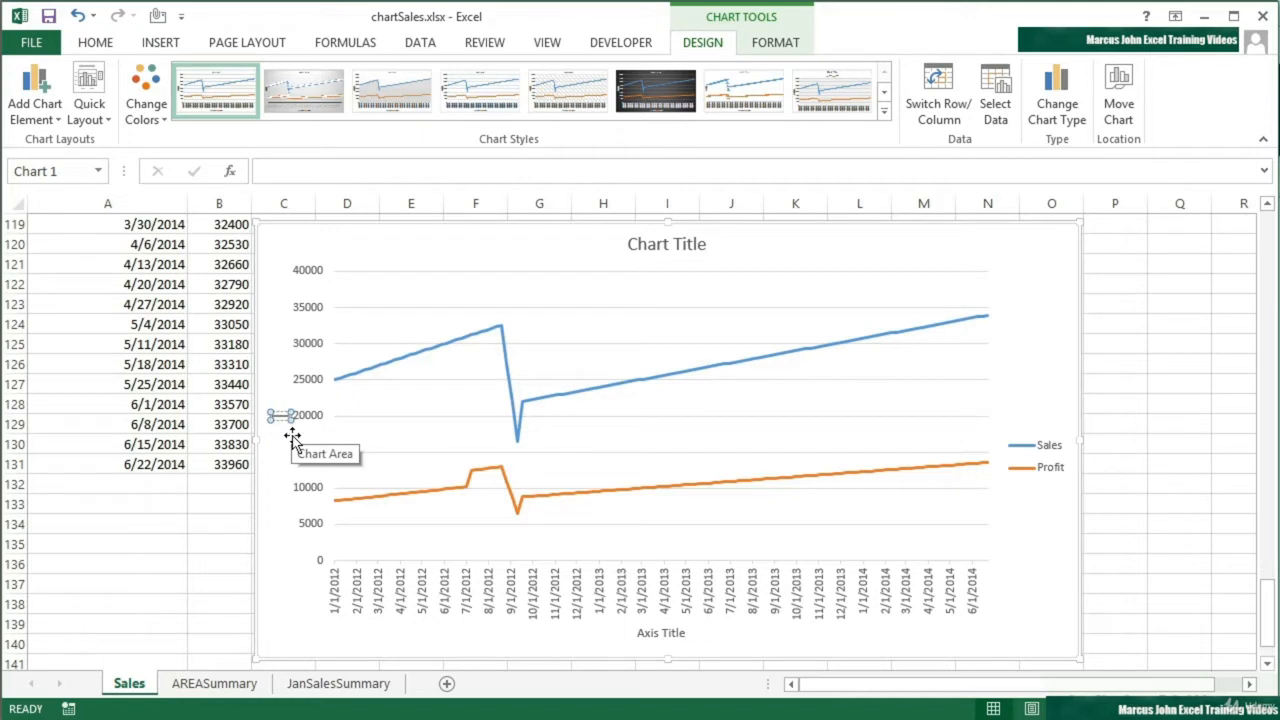
{"action": "type", "text": "$"}
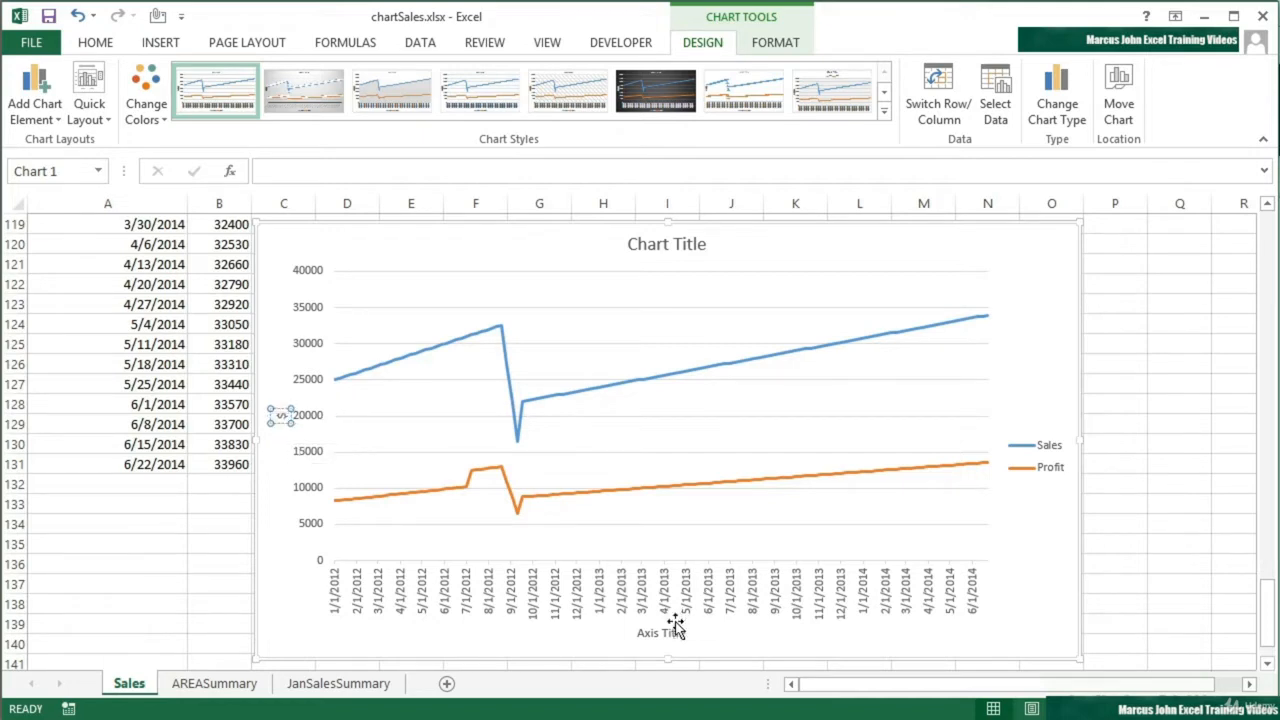
Replace the horizontal axis title text with "Date"
{"action": "left_click", "coordinate": [672, 631]}
{"action": "left_click_drag", "start_coordinate": [687, 634], "coordinate": [643, 638]}
{"action": "type", "text": "Date"}
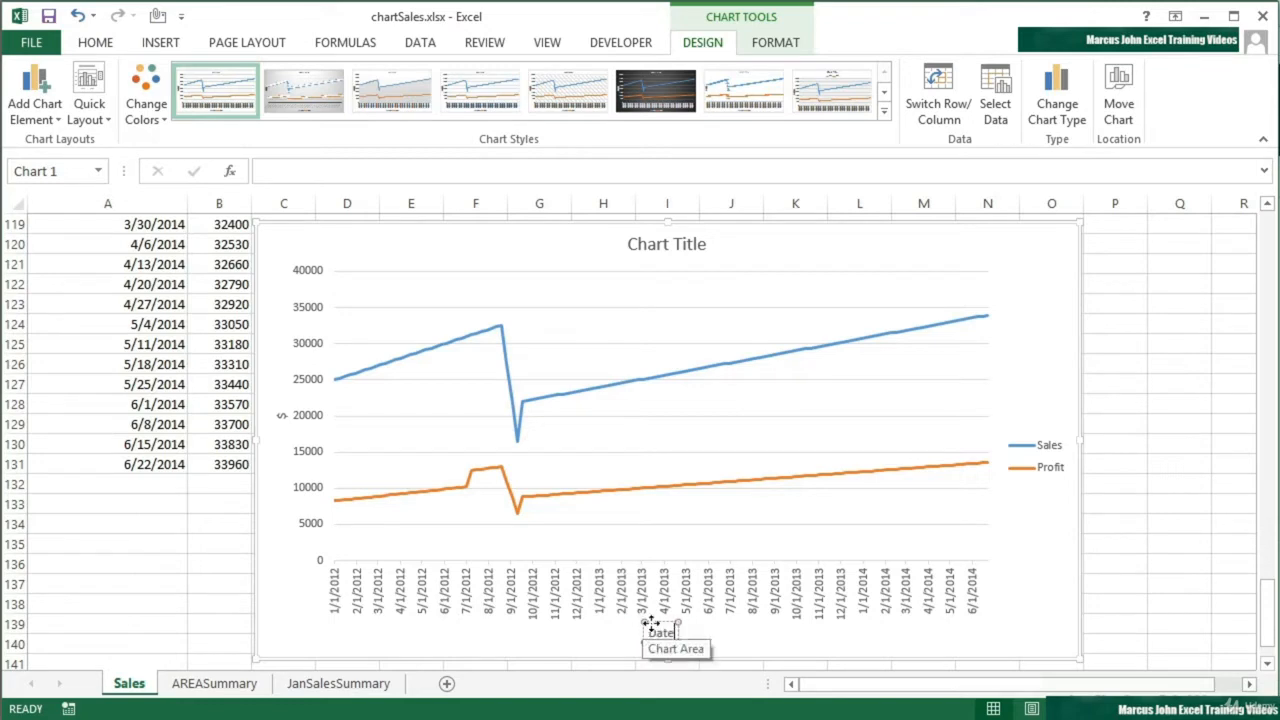
{"action": "left_click", "coordinate": [850, 628]}
Set the chart title's placement to Centered Overlay
{"action": "left_click", "coordinate": [1104, 238]}
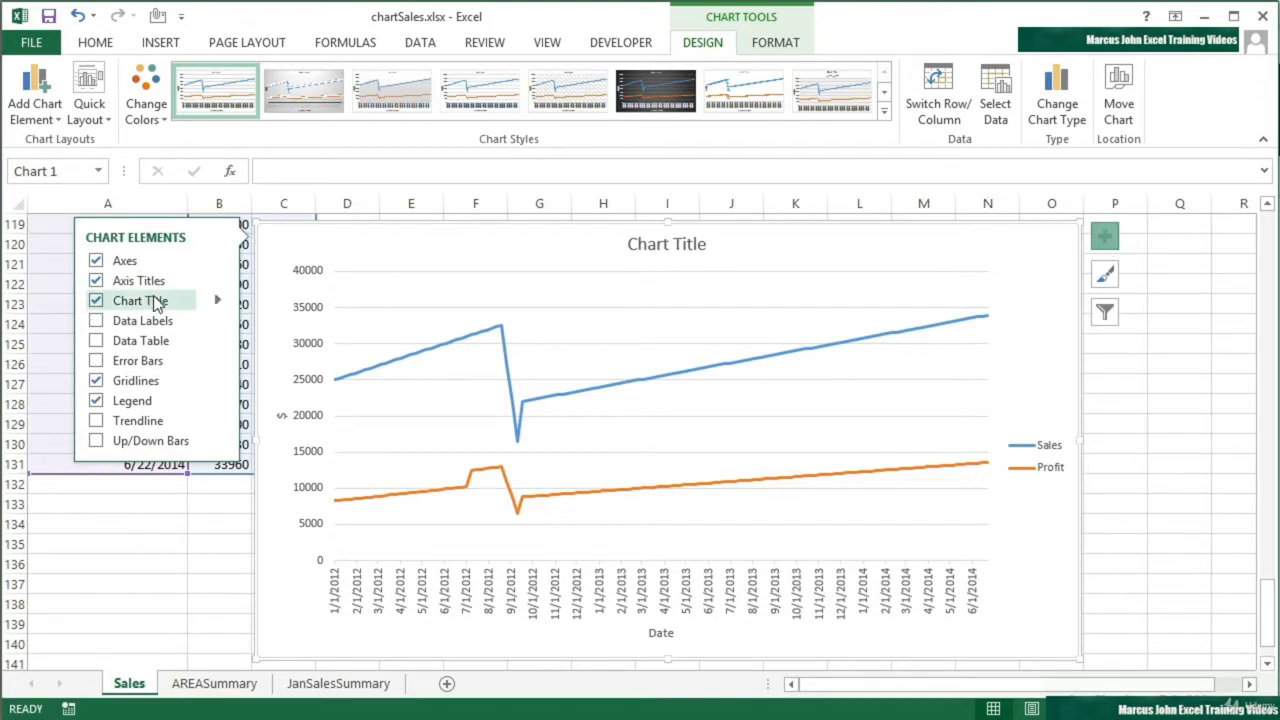
{"action": "left_click", "coordinate": [216, 301]}
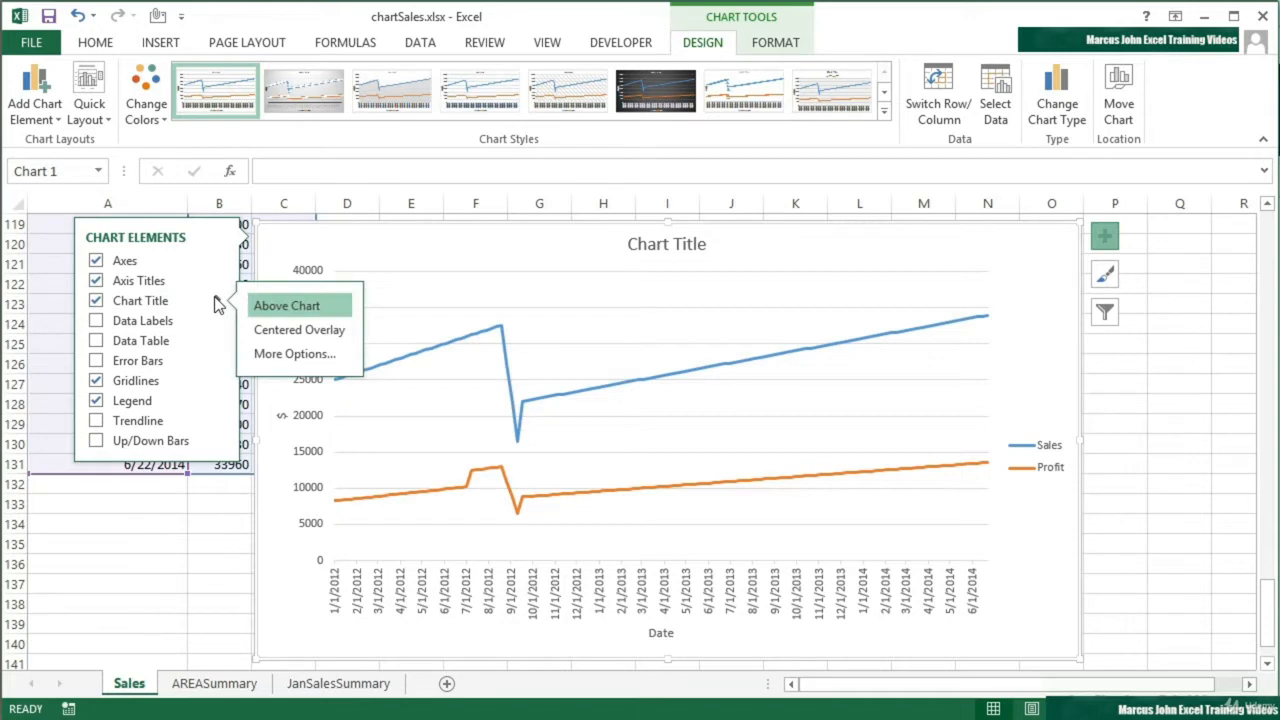
{"action": "left_click", "coordinate": [295, 333]}
Replace the chart title text with "Sales 2013"
{"action": "left_click", "coordinate": [676, 250]}
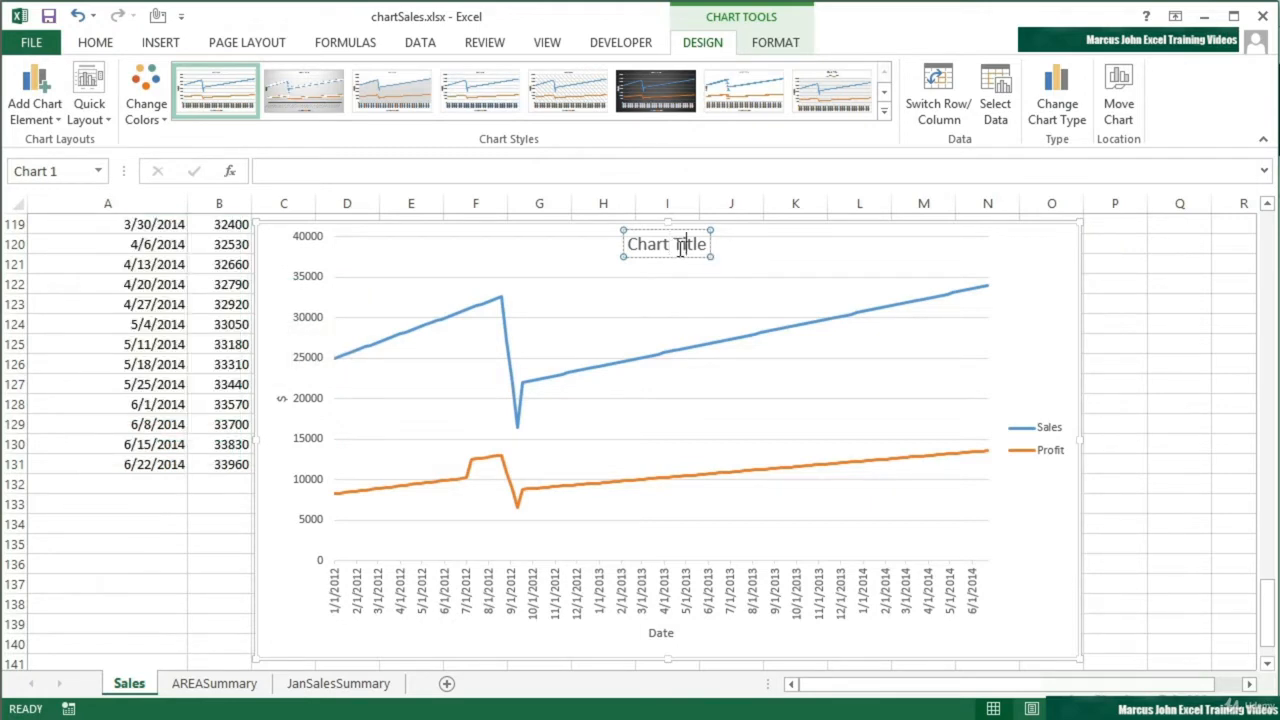
{"action": "key", "text": "BackSpace"}
{"action": "key", "text": "BackSpace"}
{"action": "key", "text": "BackSpace"}
{"action": "key", "text": "BackSpace"}
{"action": "key", "text": "BackSpace"}
{"action": "key", "text": "BackSpace"}
{"action": "key", "text": "BackSpace"}
{"action": "key", "text": "BackSpace"}
{"action": "key", "text": "BackSpace"}
{"action": "key", "text": "BackSpace"}
{"action": "key", "text": "BackSpace"}
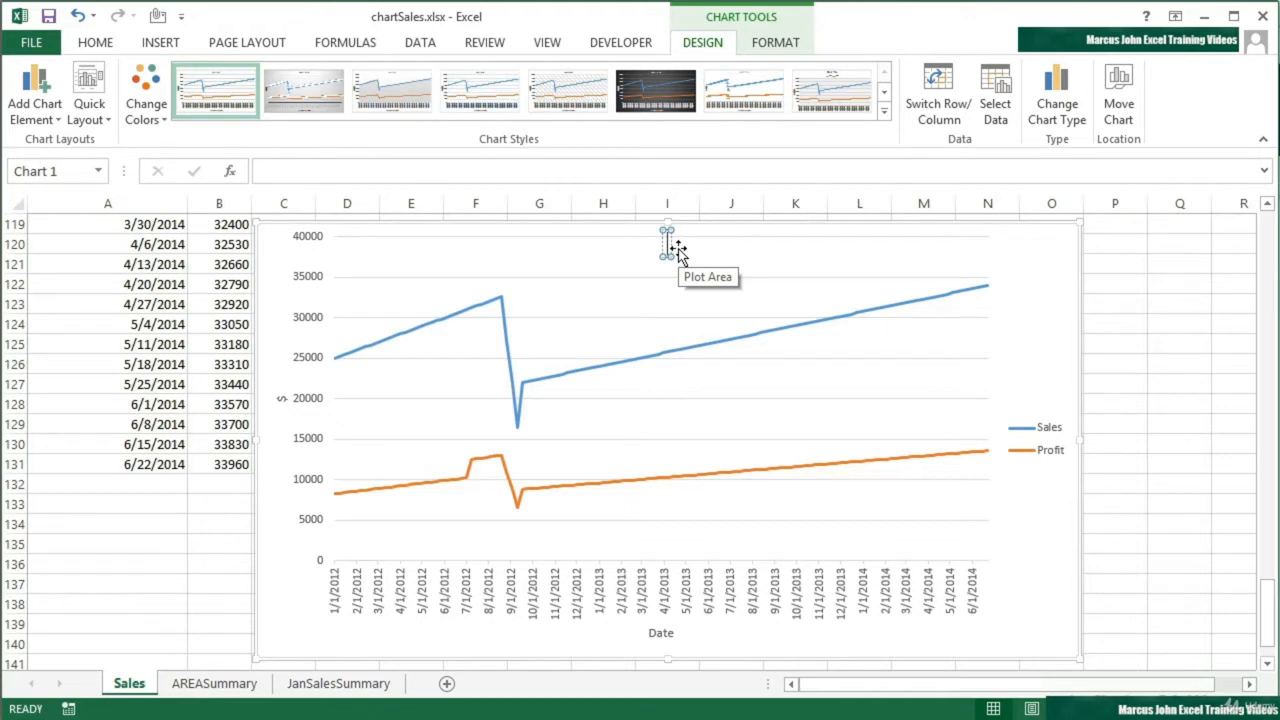
{"action": "type", "text": "Sales 2"}
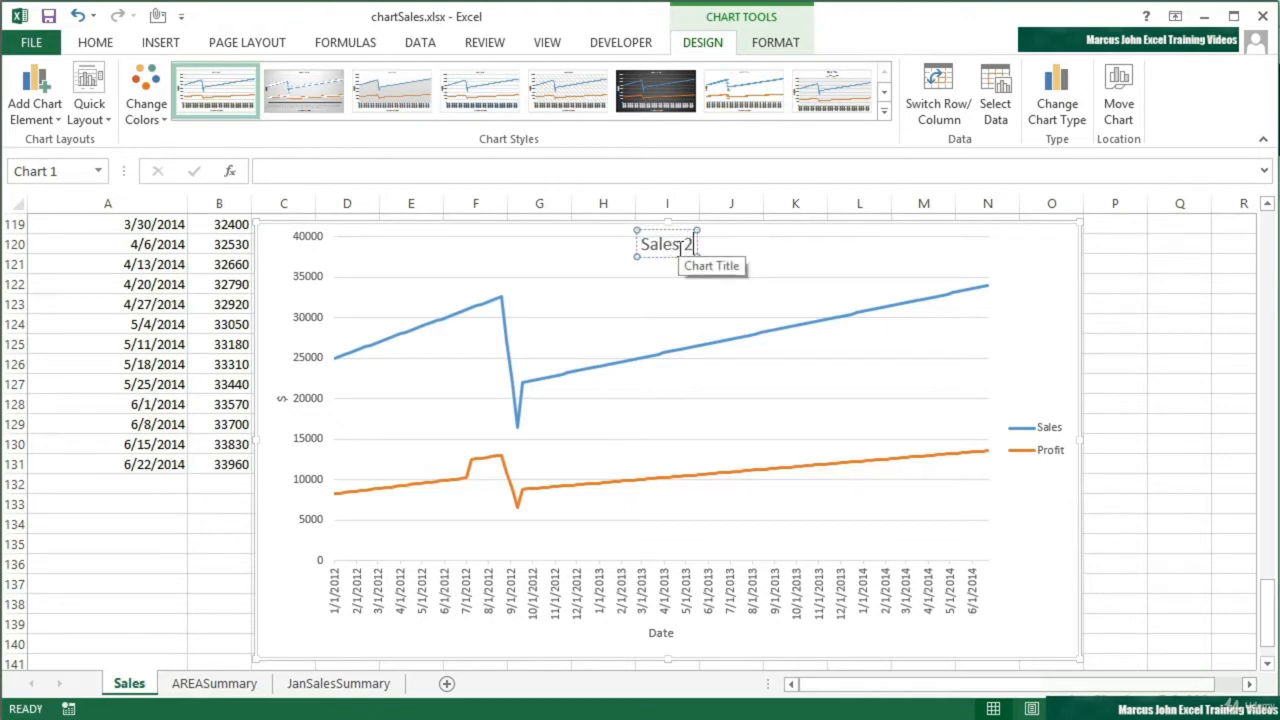
{"action": "type", "text": "013"}
{"action": "key", "text": "Escape"}
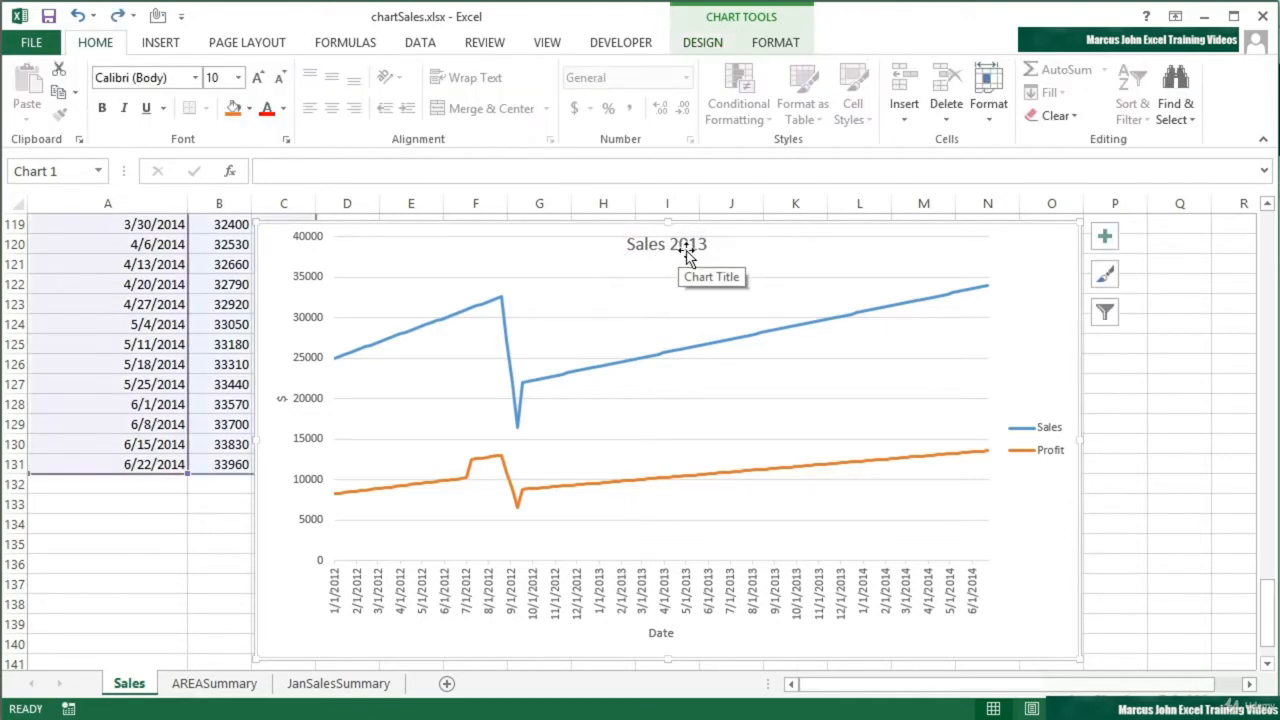
Show data labels on the line chart, check their position choices, and remove the labels
{"action": "left_click", "coordinate": [1106, 238]}
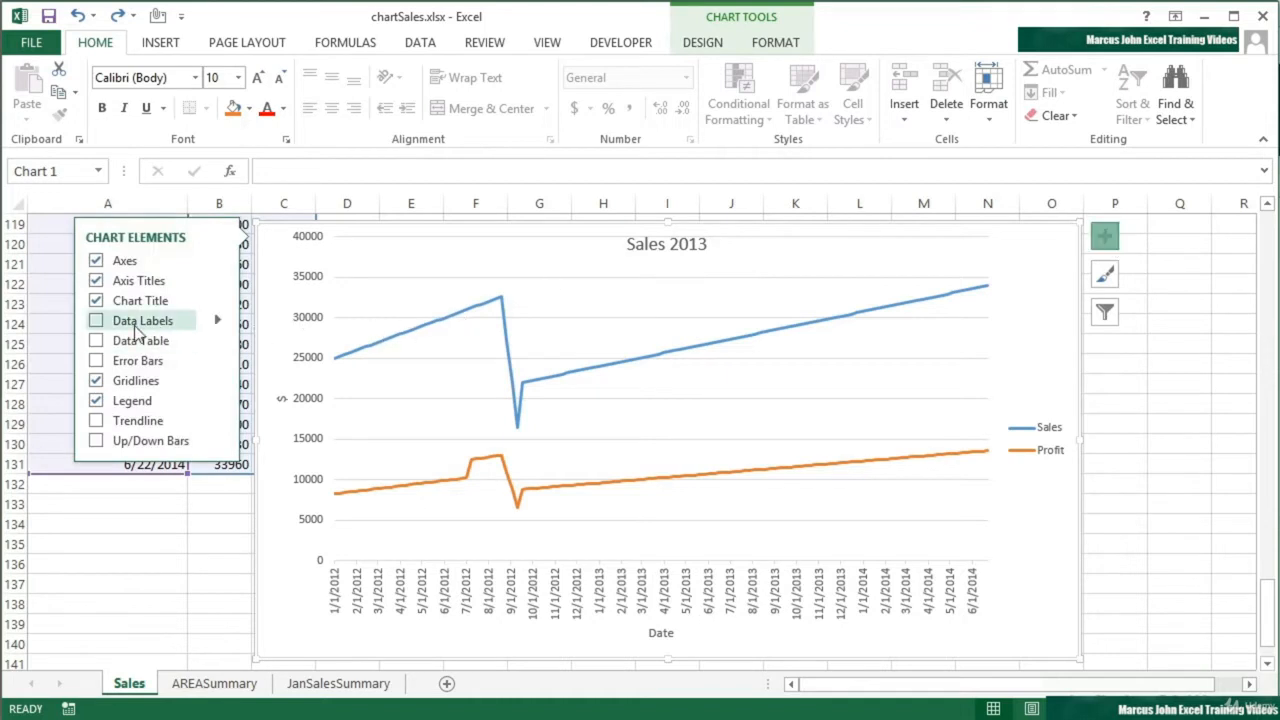
{"action": "left_click", "coordinate": [95, 325]}
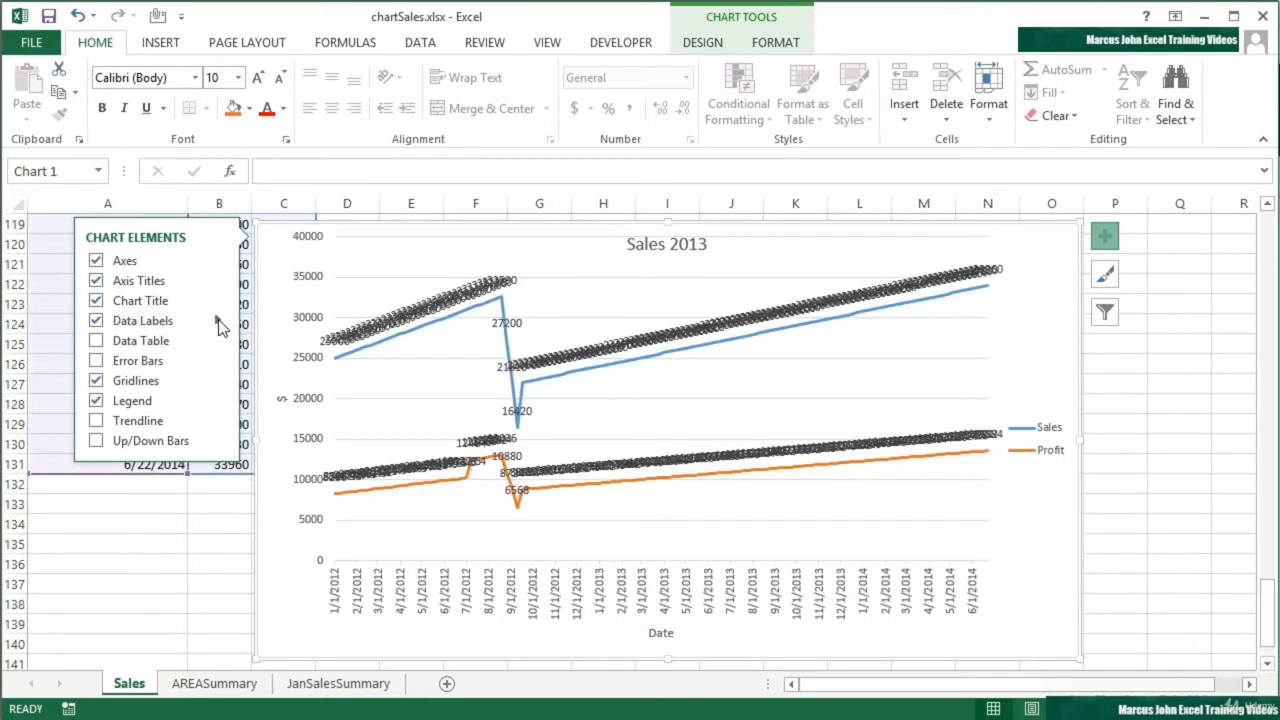
{"action": "left_click", "coordinate": [217, 321]}
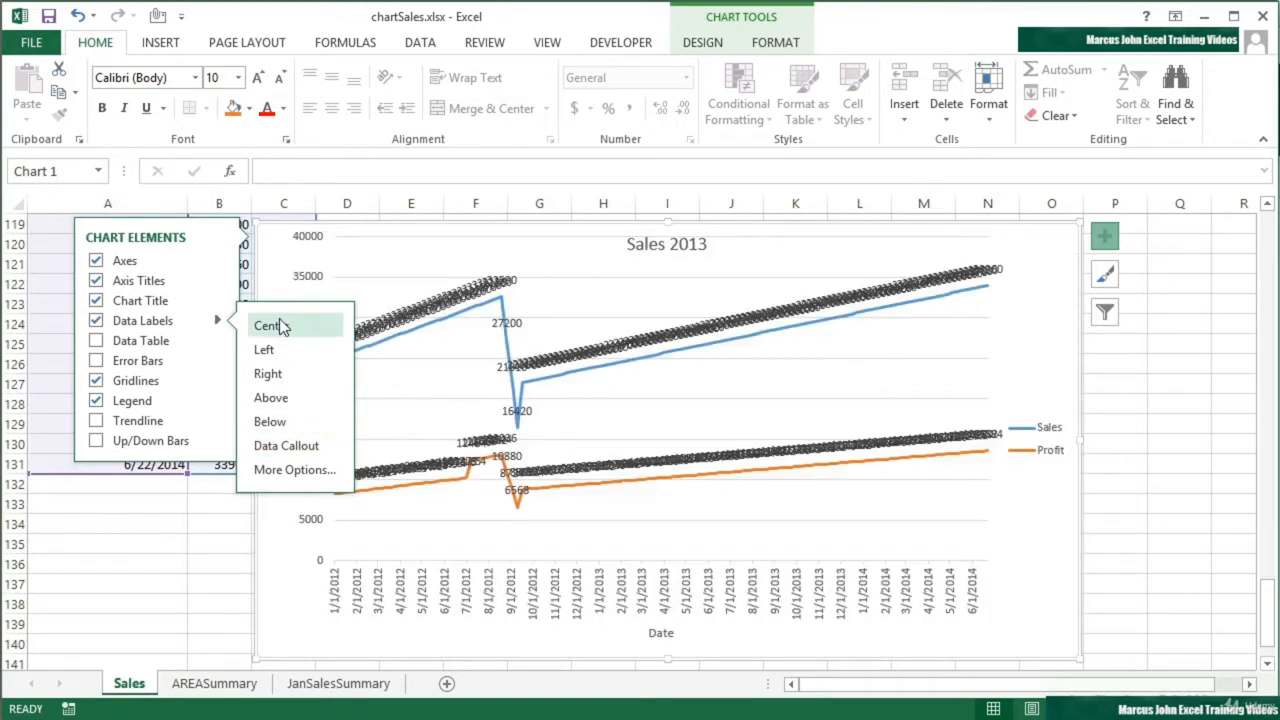
{"action": "left_click", "coordinate": [99, 322]}
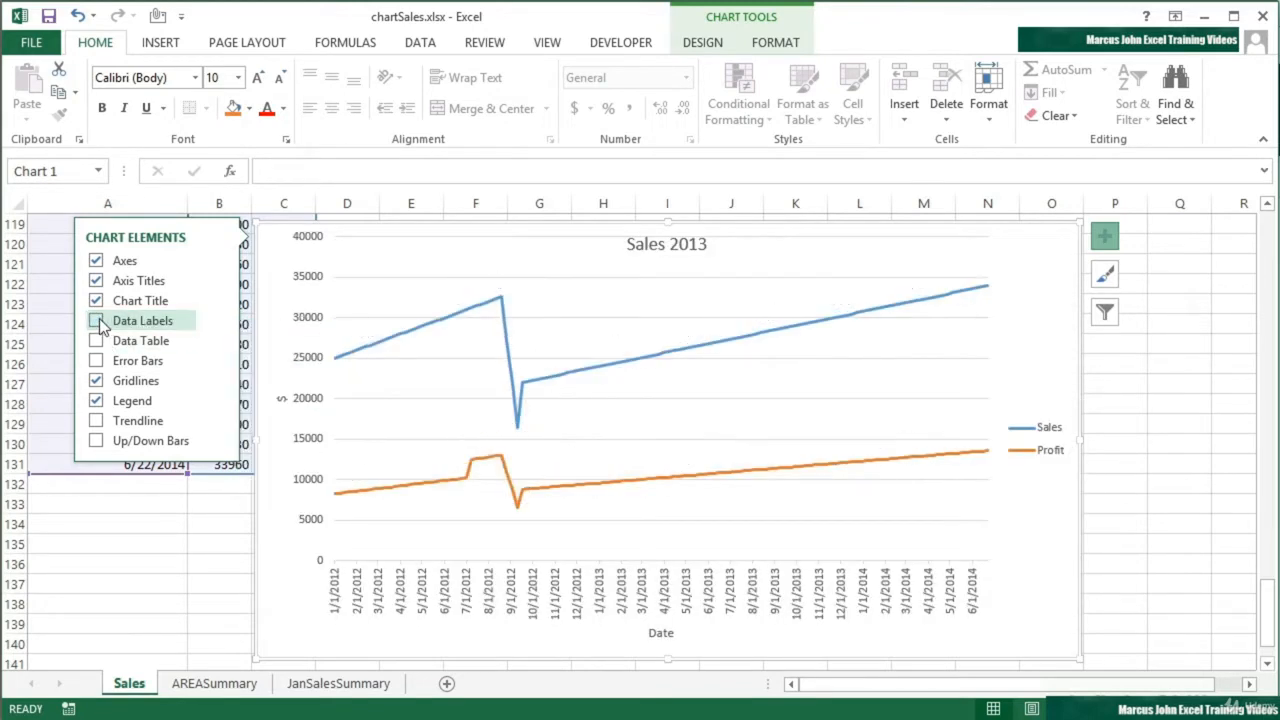
Add data labels to the bar chart on the JanSalesSummary sheet and place them at Inside End
{"action": "left_click", "coordinate": [338, 685]}
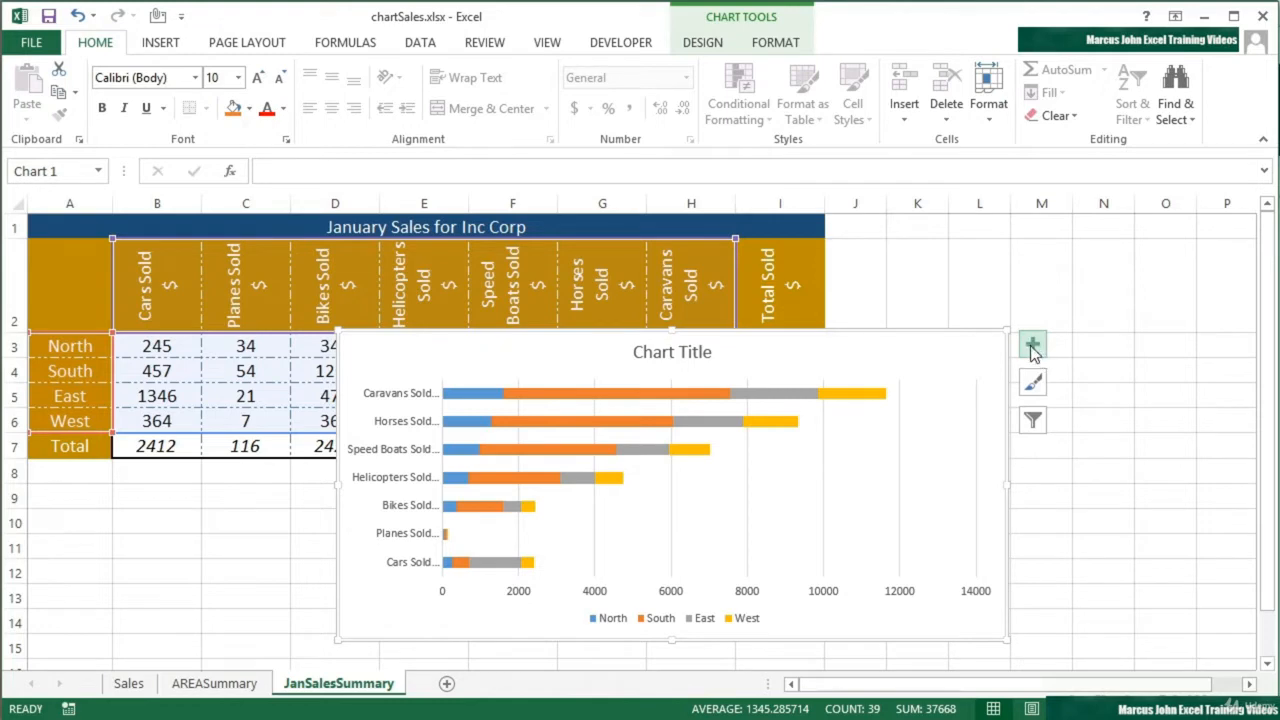
{"action": "left_click", "coordinate": [1035, 350]}
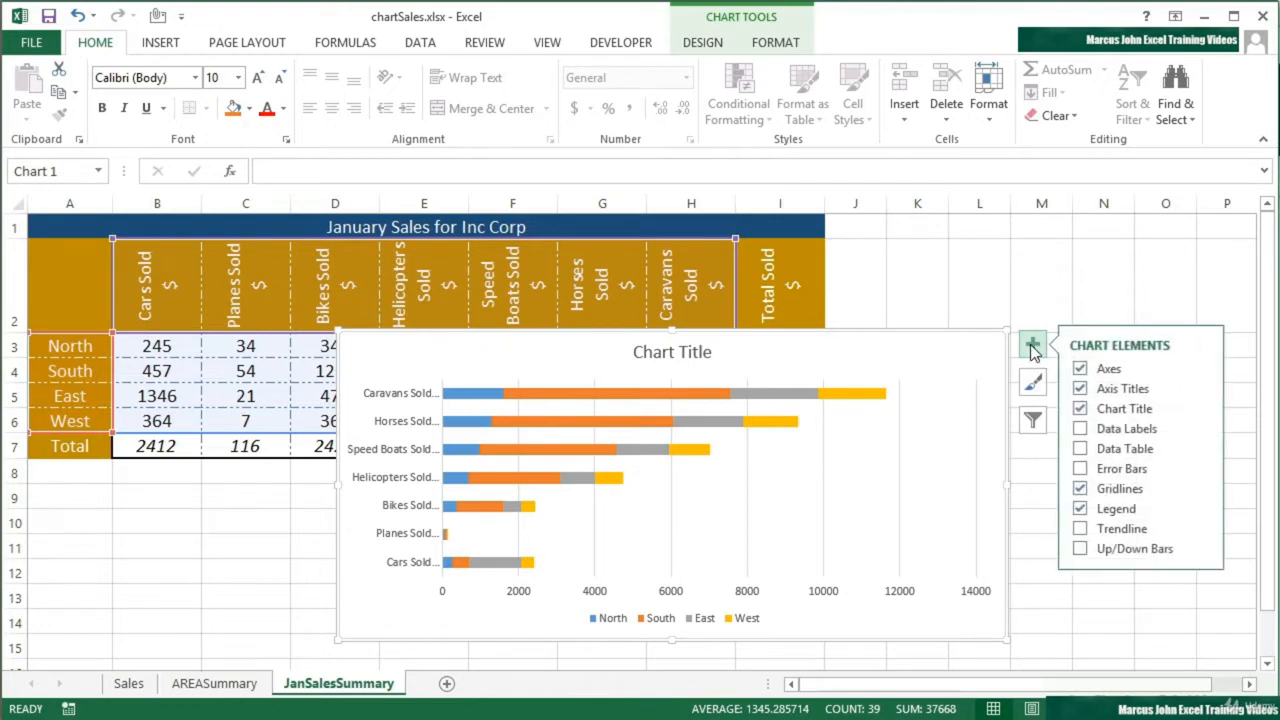
{"action": "left_click", "coordinate": [1081, 428]}
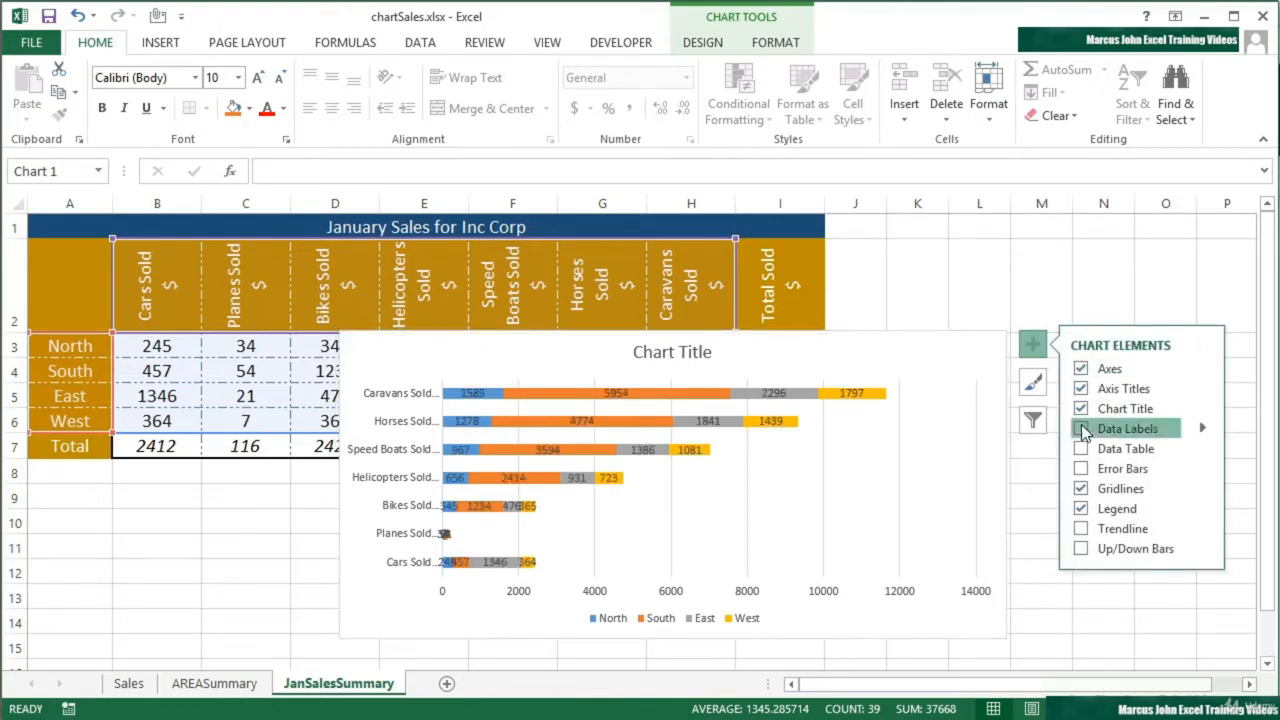
{"action": "left_click", "coordinate": [1033, 344]}
{"action": "left_click", "coordinate": [1188, 430]}
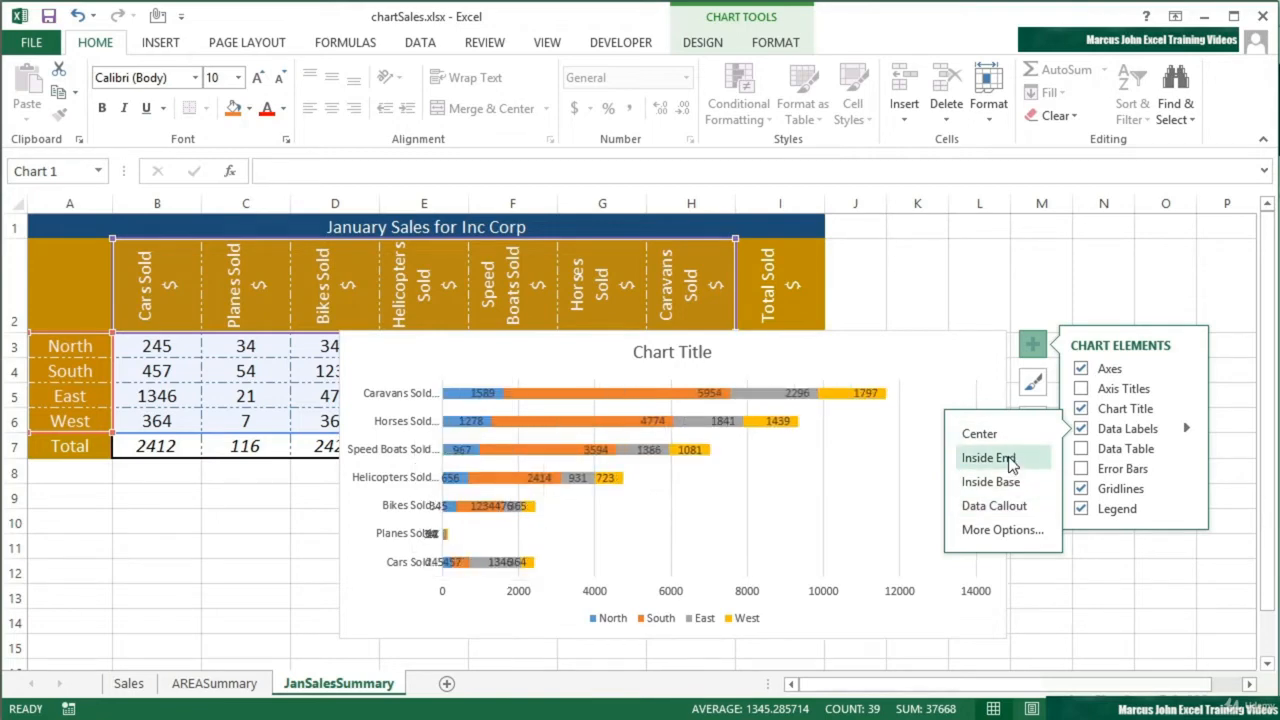
{"action": "left_click", "coordinate": [1010, 460]}
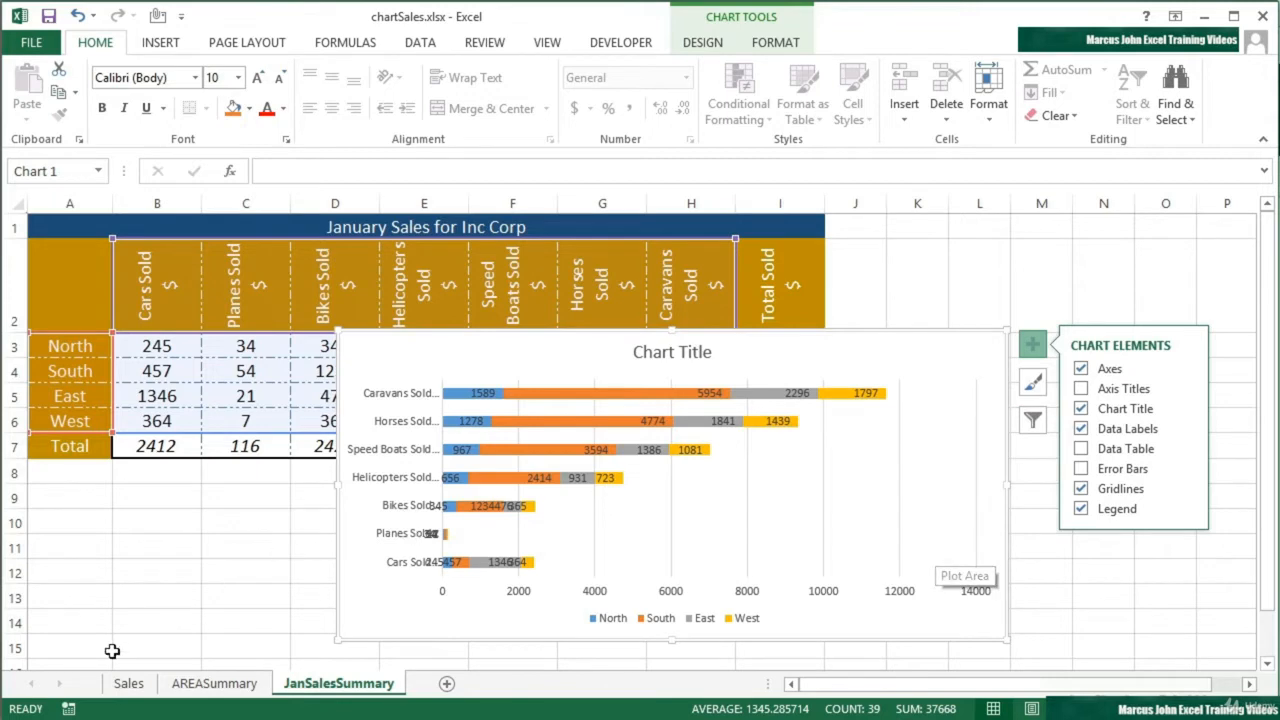
Show a data table on the Sales sheet's line chart, check its legend key choices, and remove the table
{"action": "left_click", "coordinate": [128, 683]}
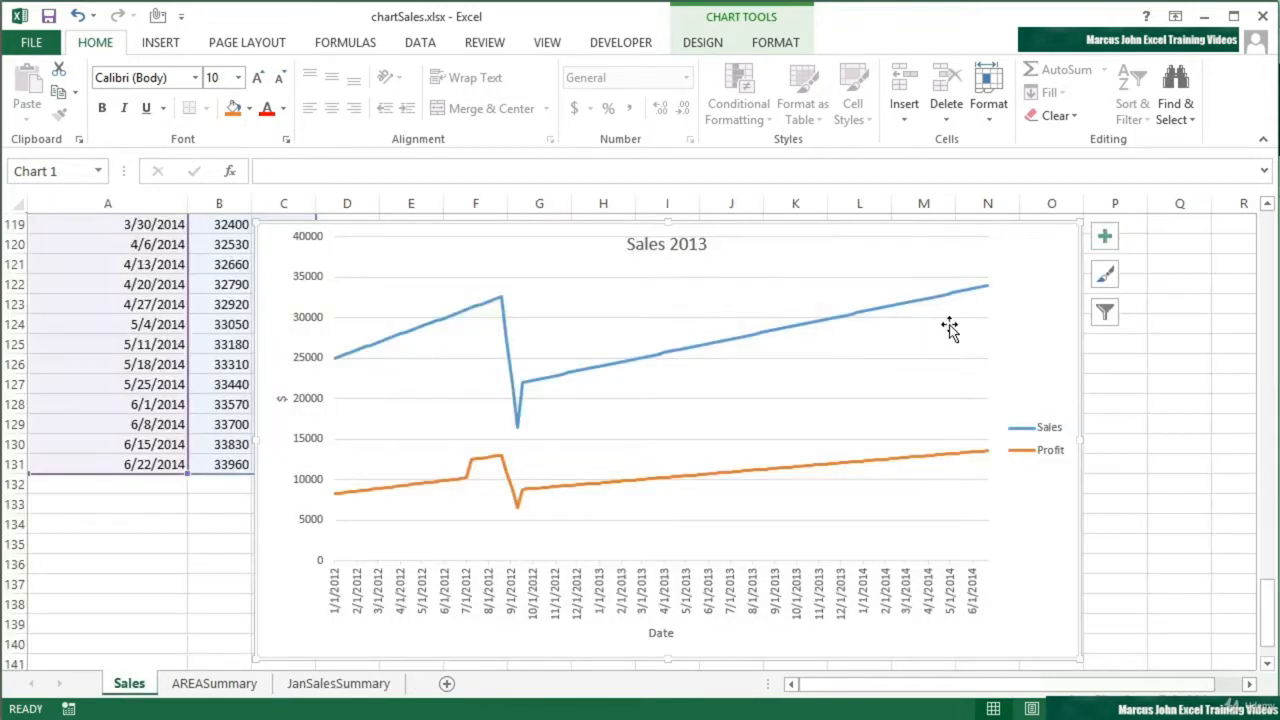
{"action": "left_click", "coordinate": [1104, 237]}
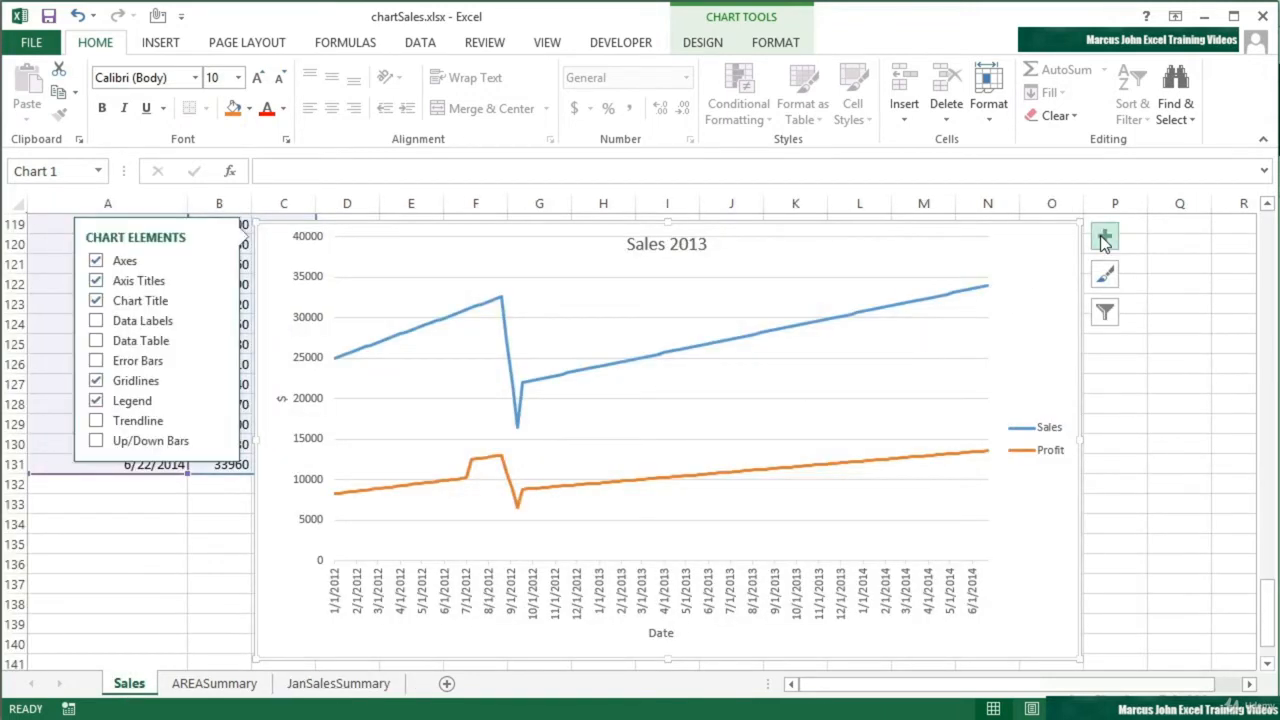
{"action": "left_click", "coordinate": [96, 342]}
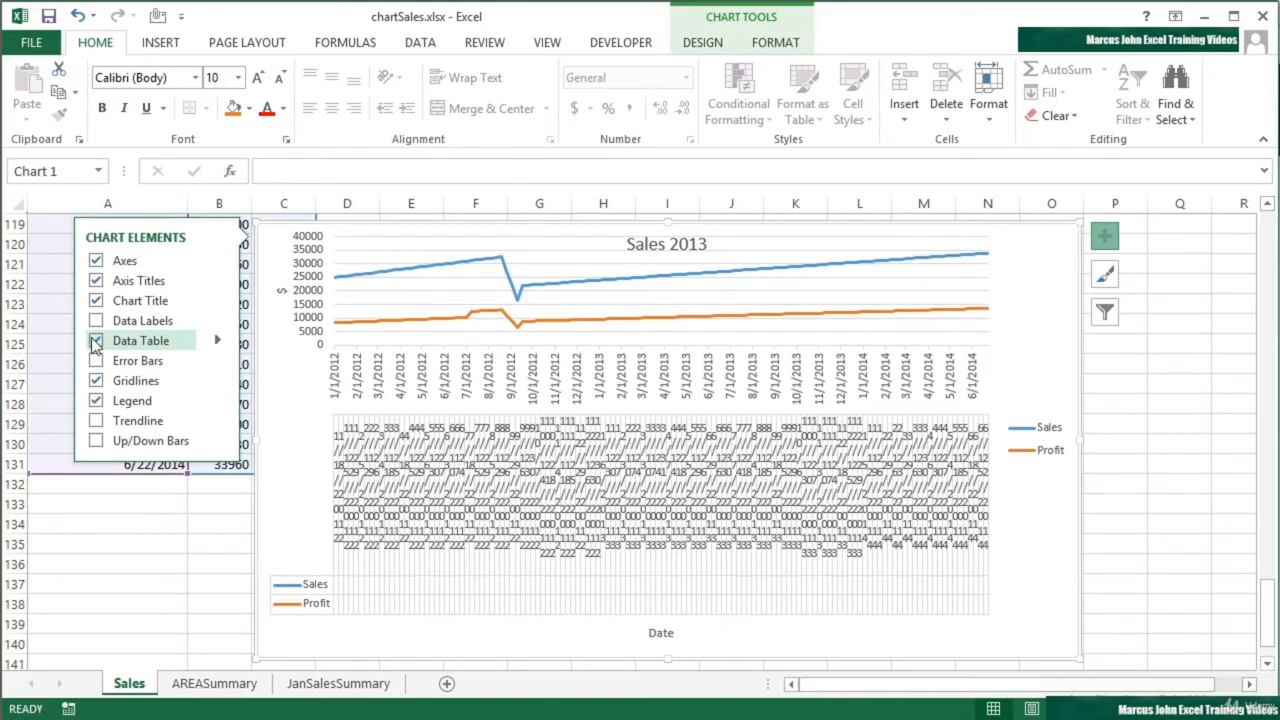
{"action": "left_click", "coordinate": [217, 341]}
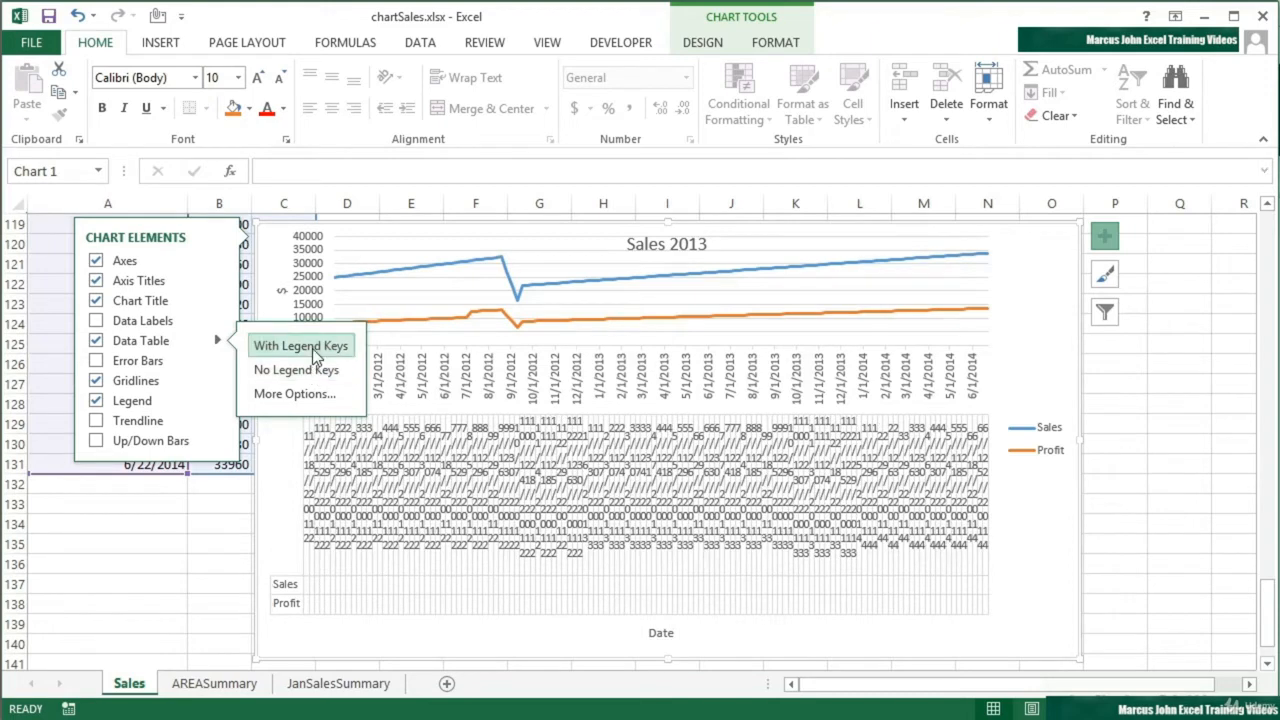
{"action": "left_click", "coordinate": [97, 339]}
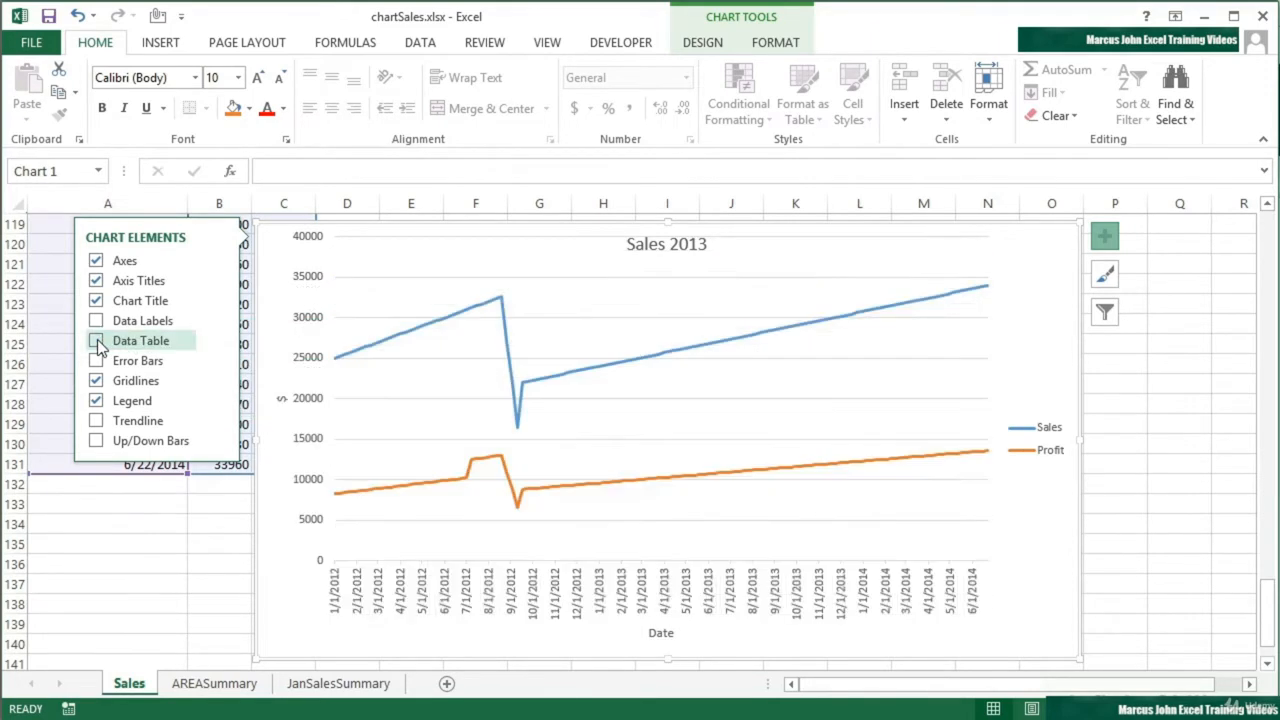
Add a data table with legend keys to the JanSalesSummary bar chart and remove the chart's separate legend
{"action": "left_click", "coordinate": [338, 685]}
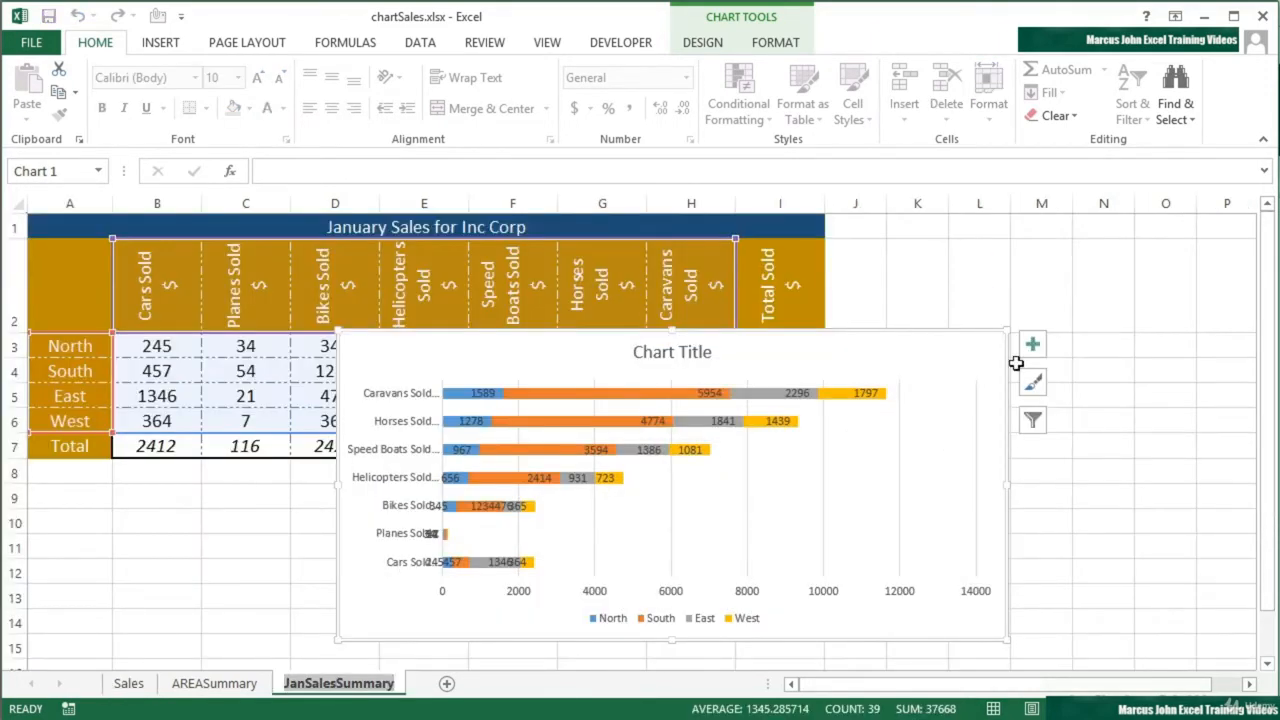
{"action": "left_click", "coordinate": [1032, 344]}
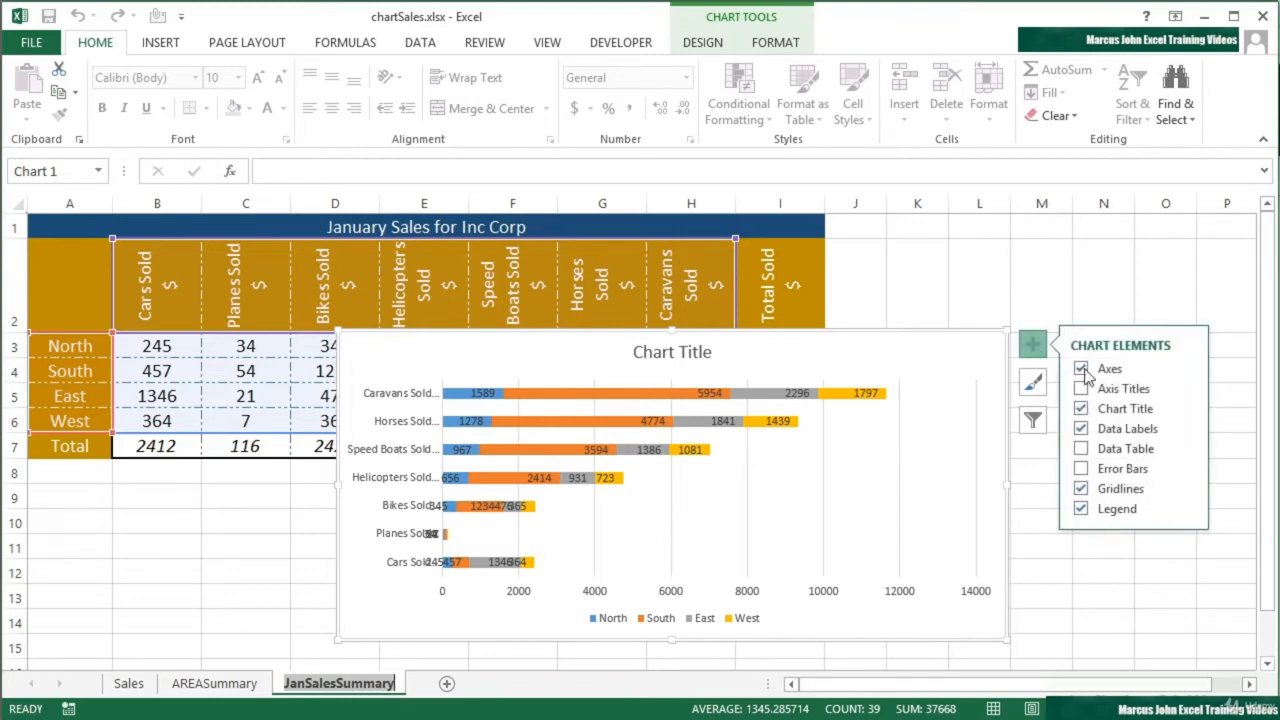
{"action": "left_click", "coordinate": [1083, 450]}
{"action": "left_click", "coordinate": [1081, 449]}
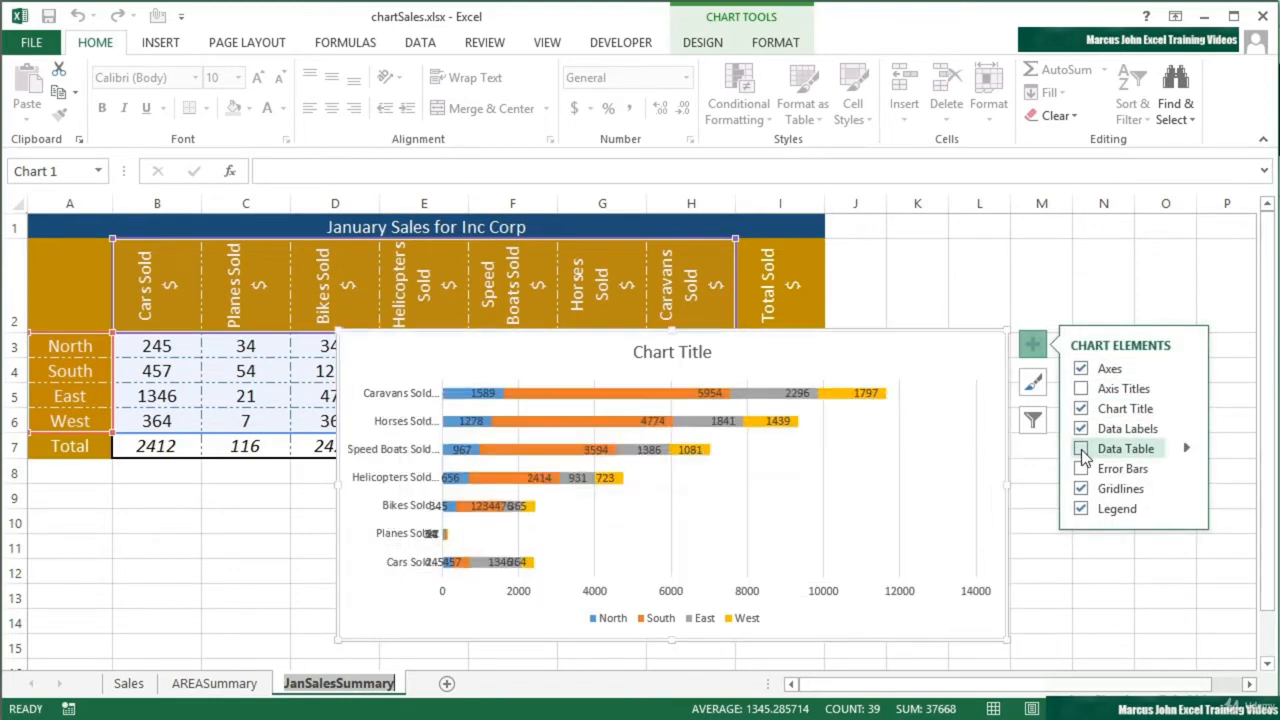
{"action": "left_click", "coordinate": [1185, 449]}
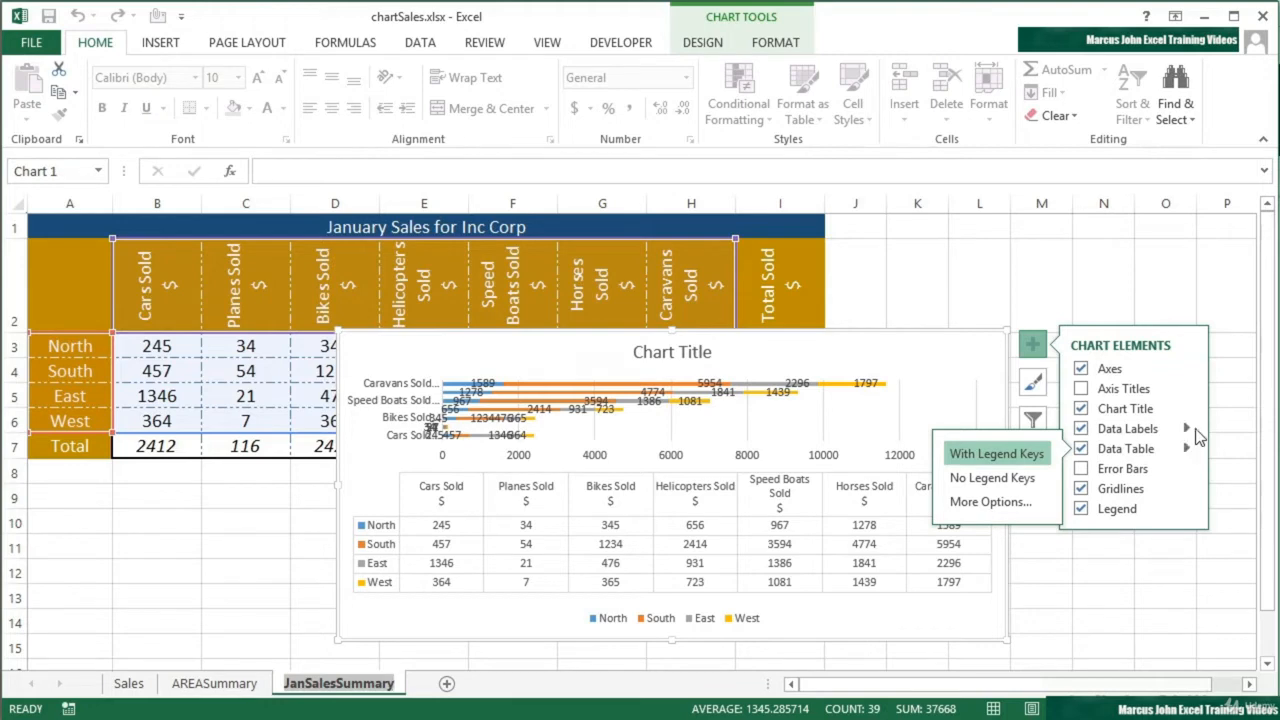
{"action": "left_click", "coordinate": [1089, 516]}
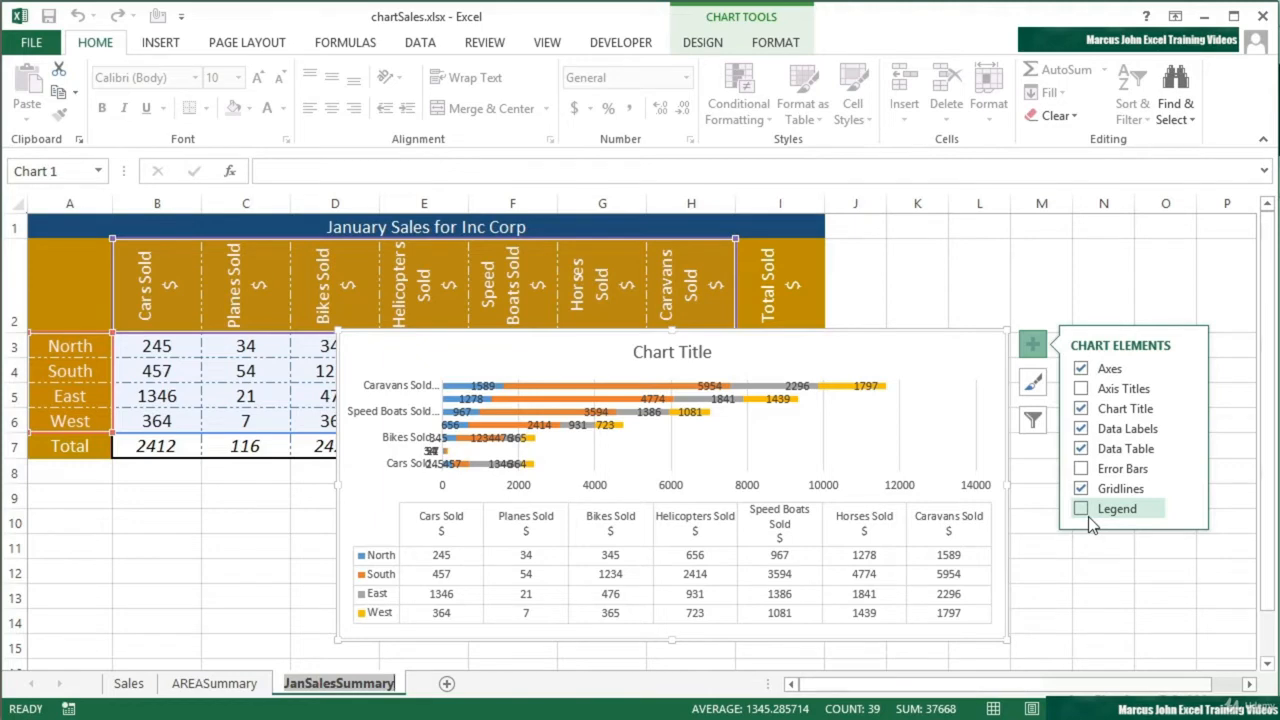
Hide the legend of the line chart on the Sales sheet and show it again
{"action": "left_click", "coordinate": [128, 684]}
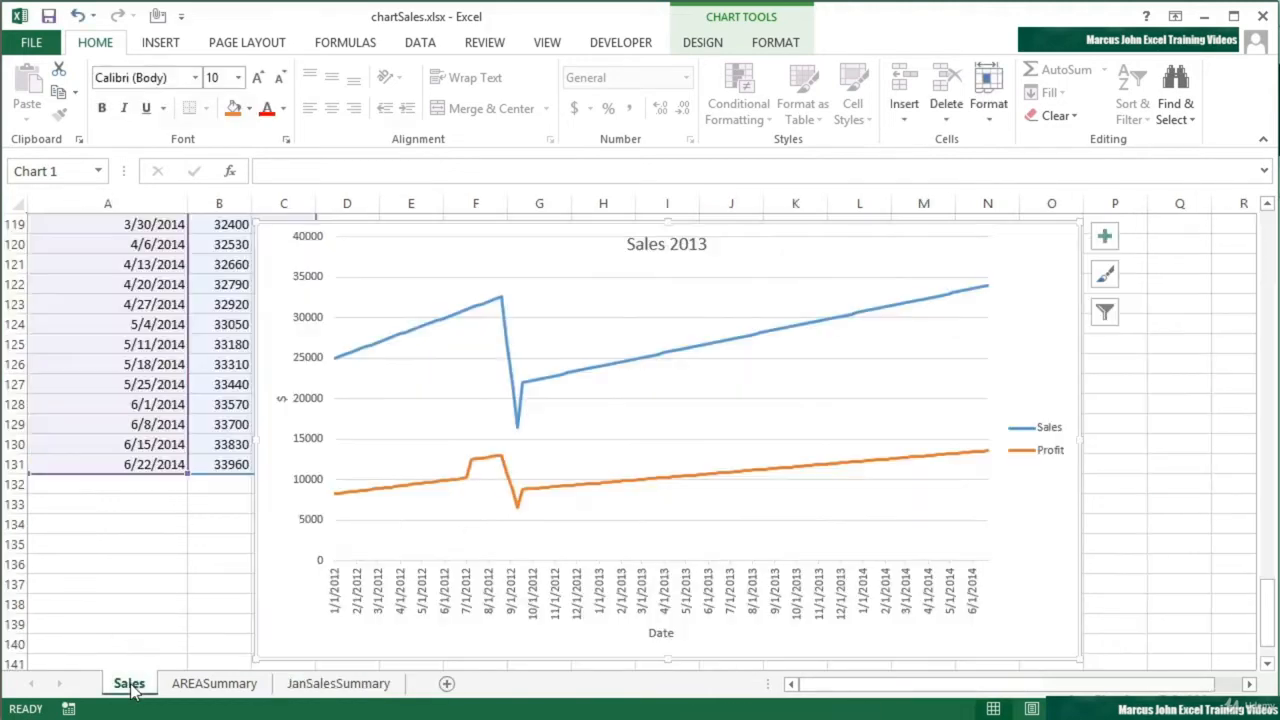
{"action": "left_click", "coordinate": [1104, 237]}
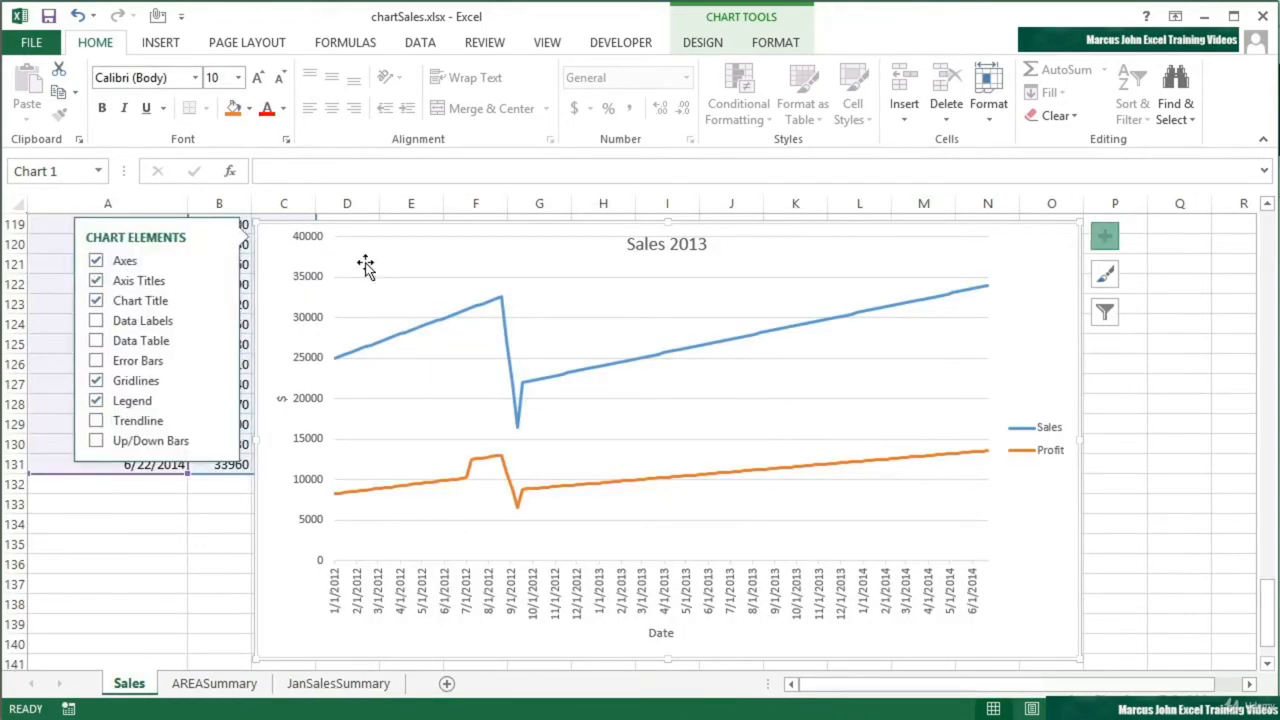
{"action": "left_click", "coordinate": [96, 401]}
{"action": "left_click", "coordinate": [96, 401]}
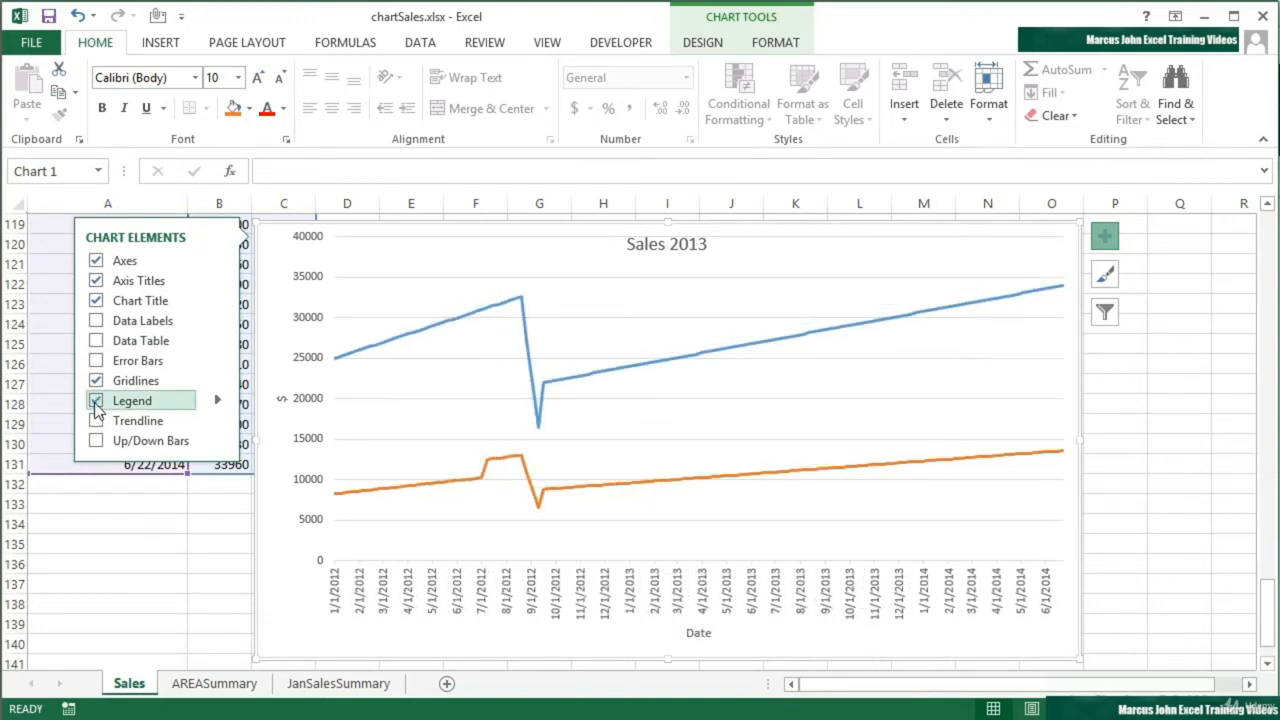
Try the line chart's legend at Top, Left and Bottom, and set it back to Right
{"action": "mouse_move", "coordinate": [218, 403]}
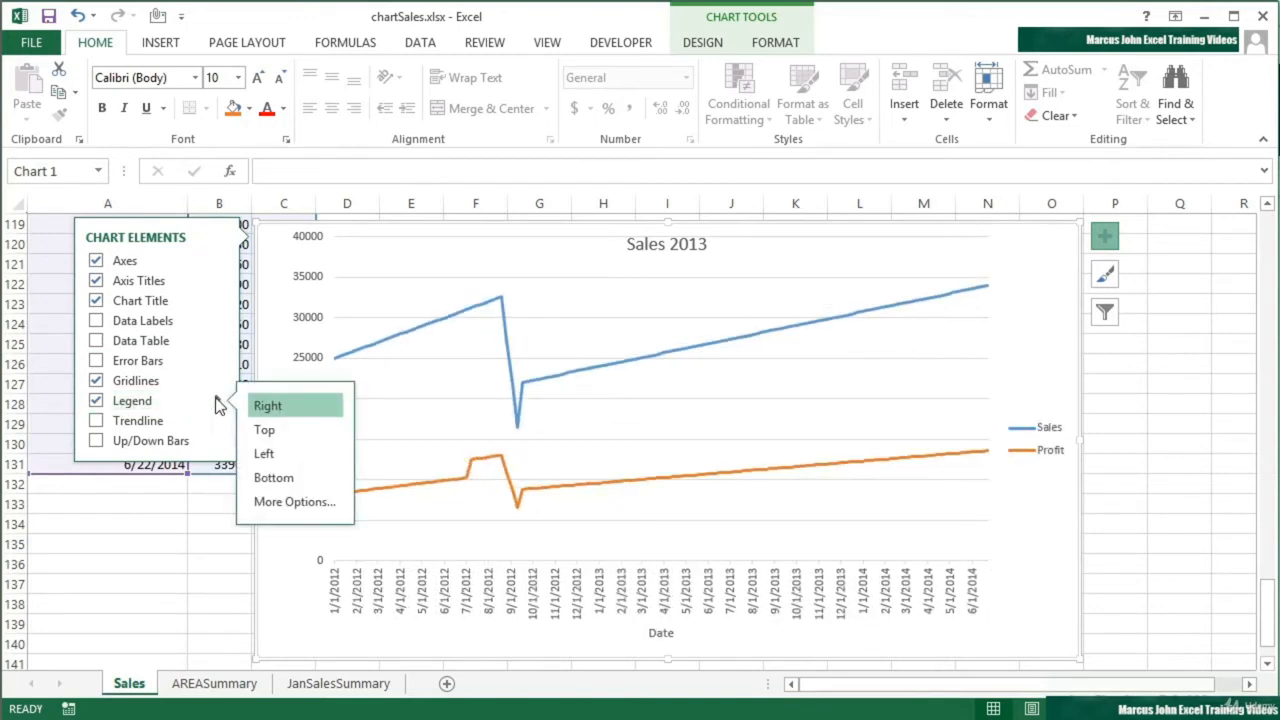
{"action": "left_click", "coordinate": [264, 429]}
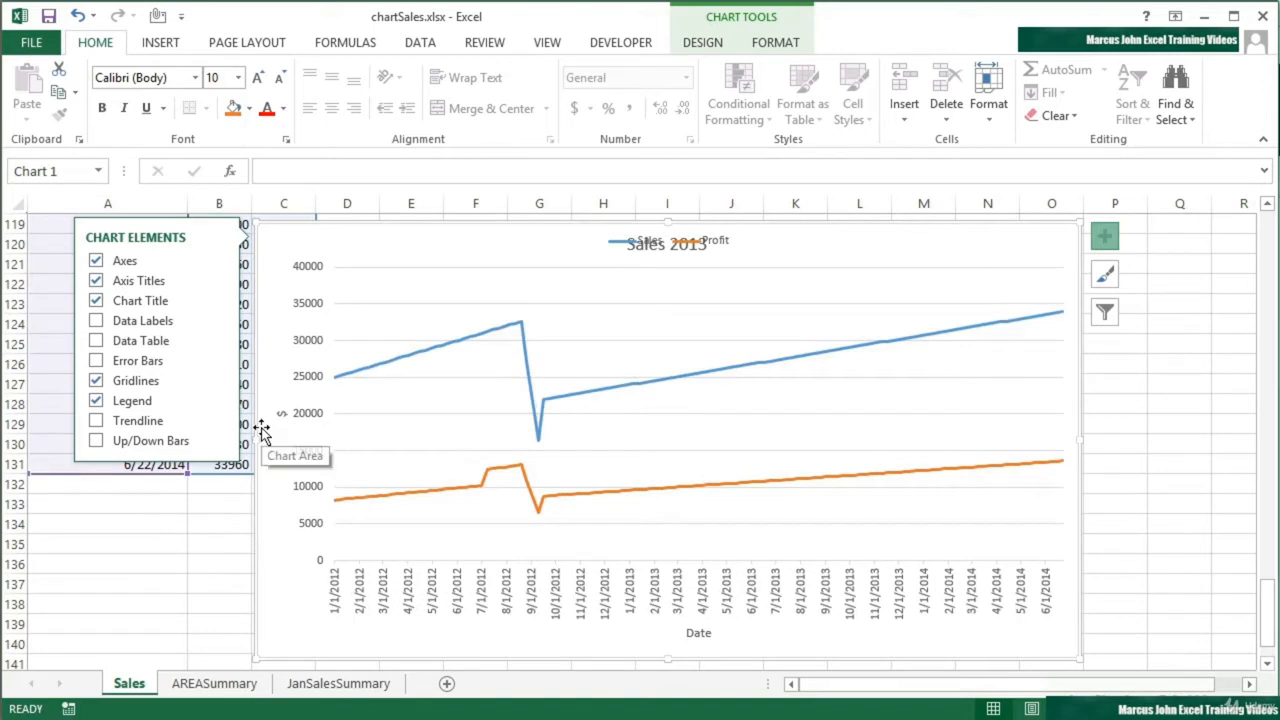
{"action": "left_click", "coordinate": [218, 401]}
{"action": "left_click", "coordinate": [277, 451]}
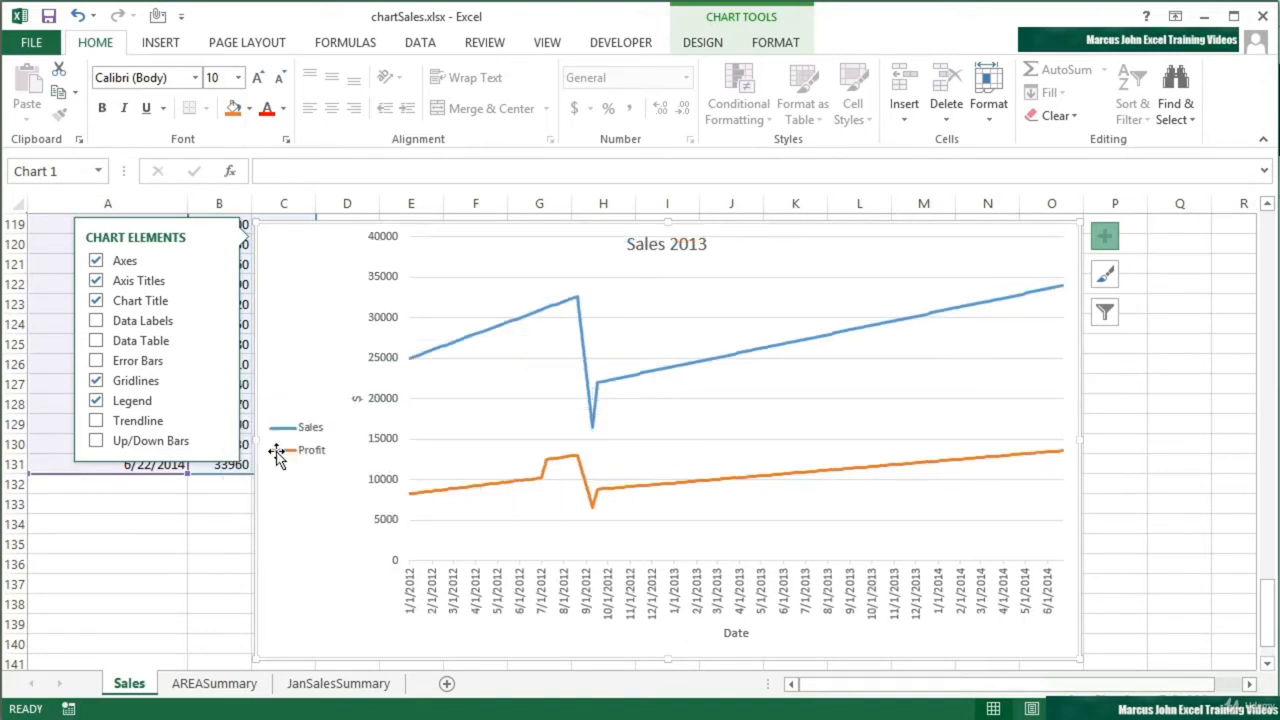
{"action": "left_click", "coordinate": [212, 403]}
{"action": "left_click", "coordinate": [218, 401]}
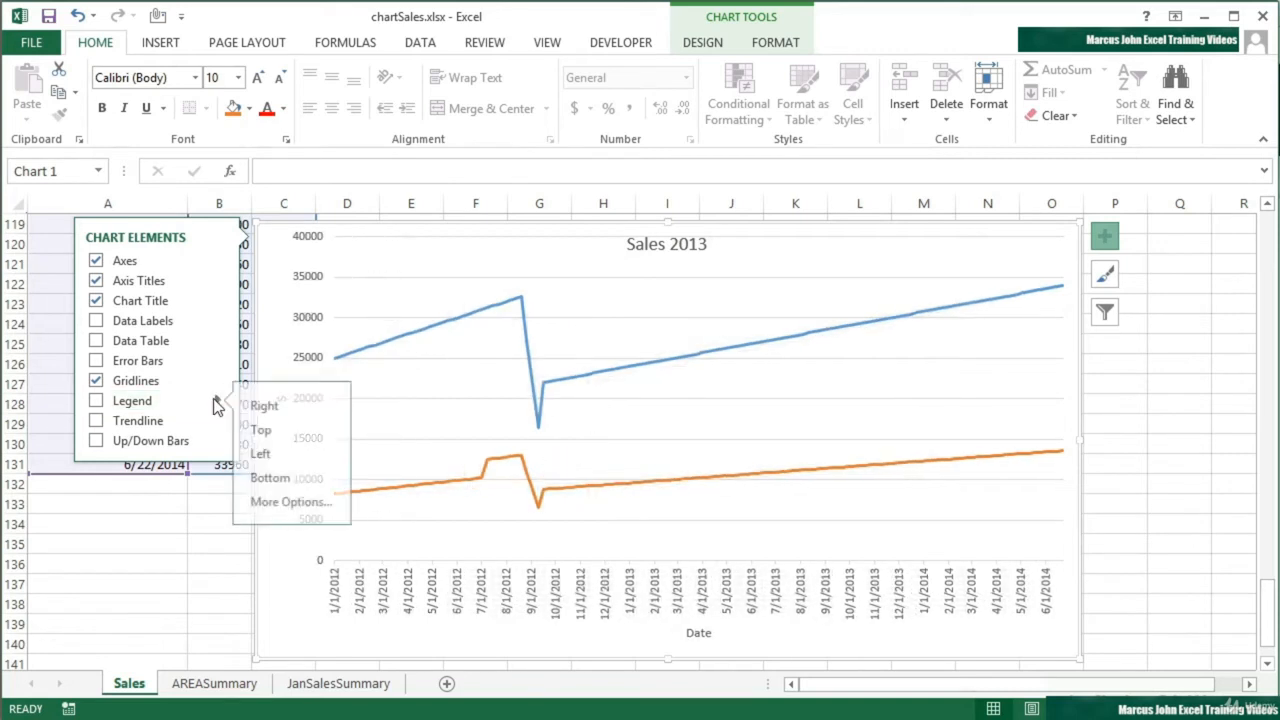
{"action": "left_click", "coordinate": [266, 477]}
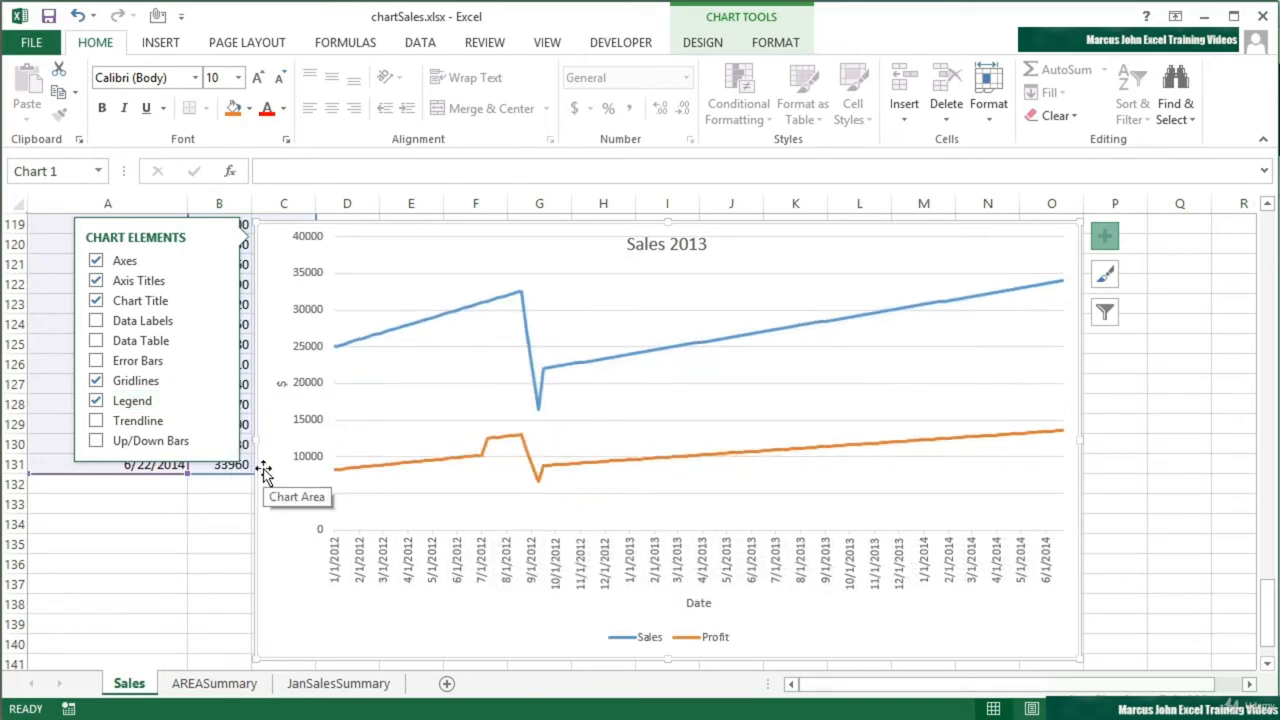
{"action": "left_click", "coordinate": [224, 403]}
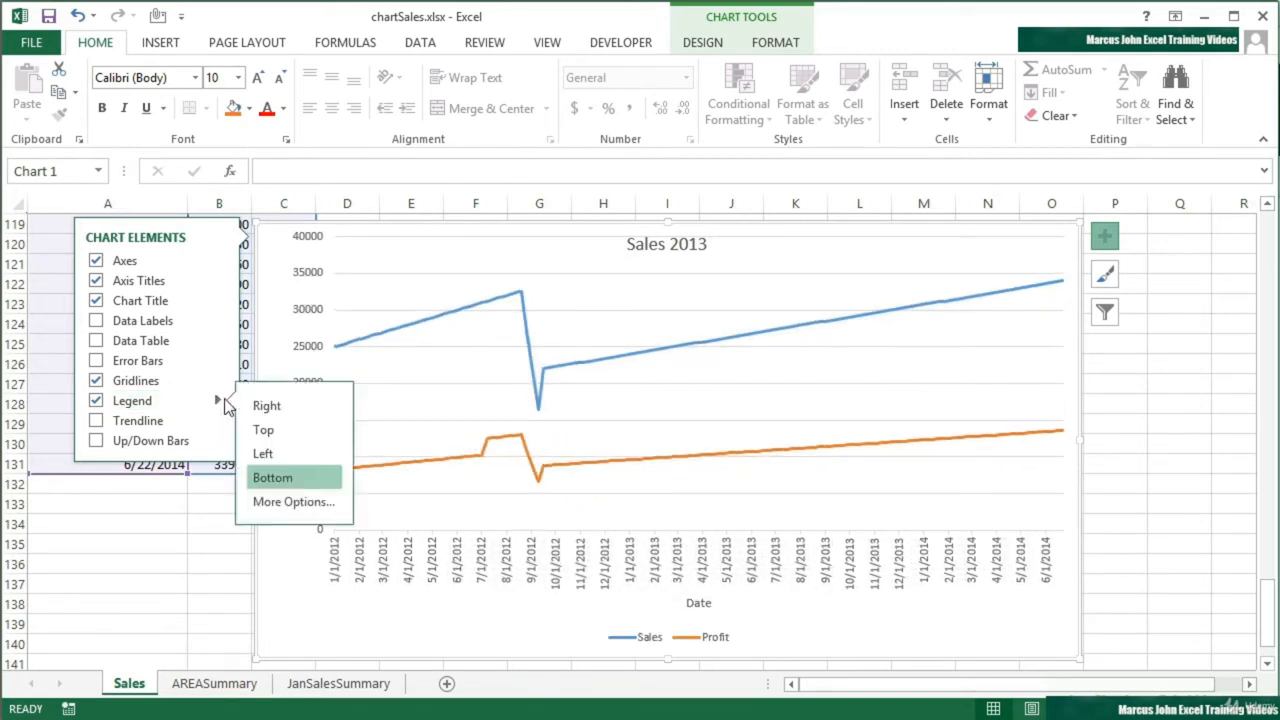
{"action": "left_click", "coordinate": [266, 406]}
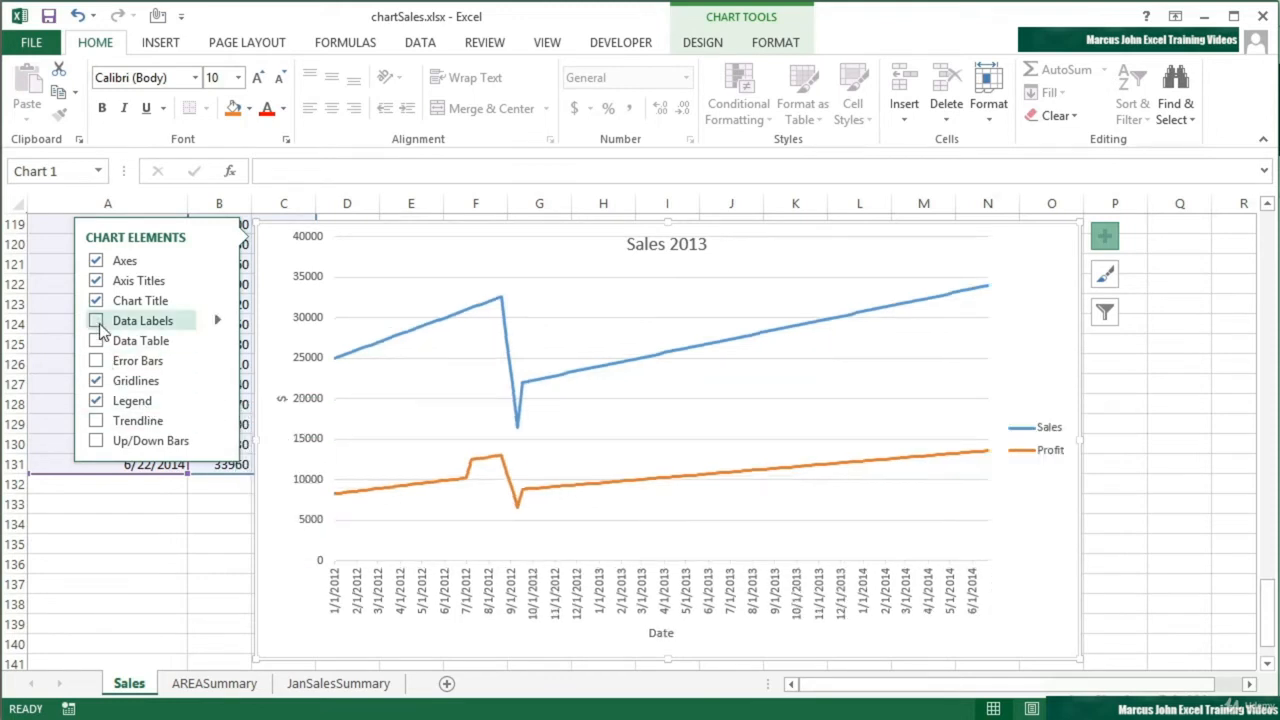
Show error bars on the line chart, preview the Standard Deviation type, and remove the error bars
{"action": "left_click", "coordinate": [97, 364]}
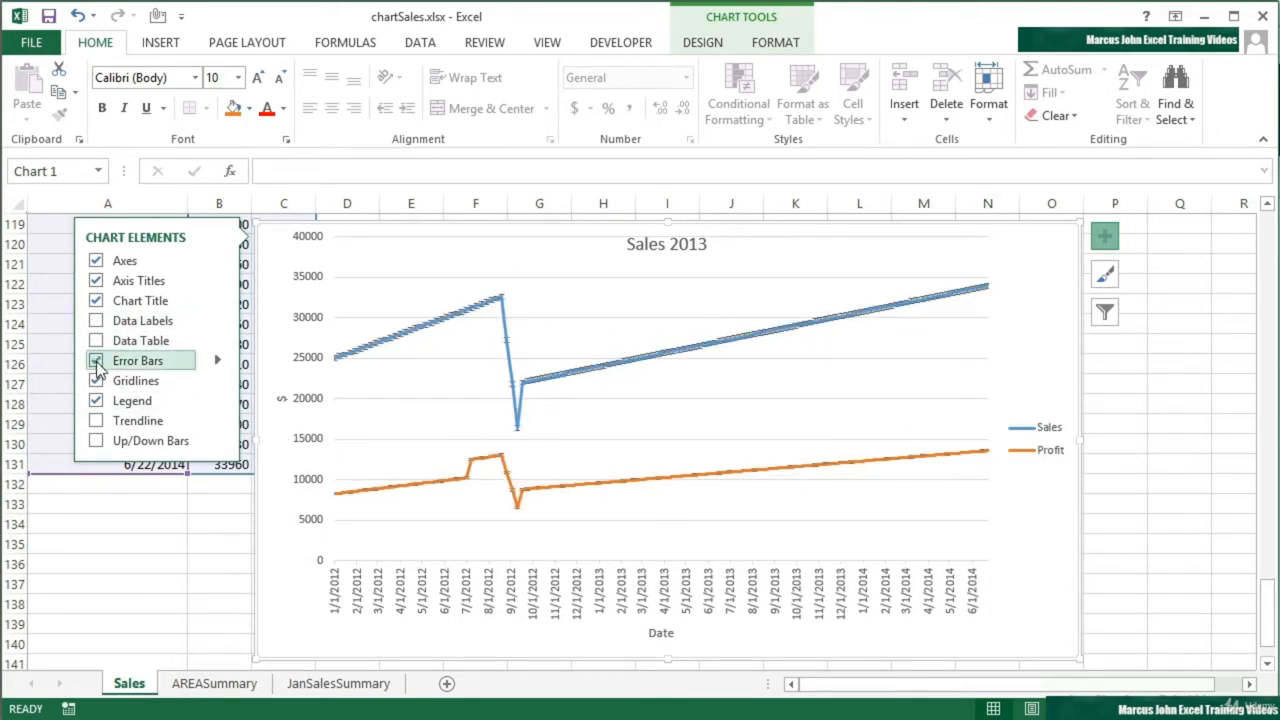
{"action": "left_click", "coordinate": [217, 362]}
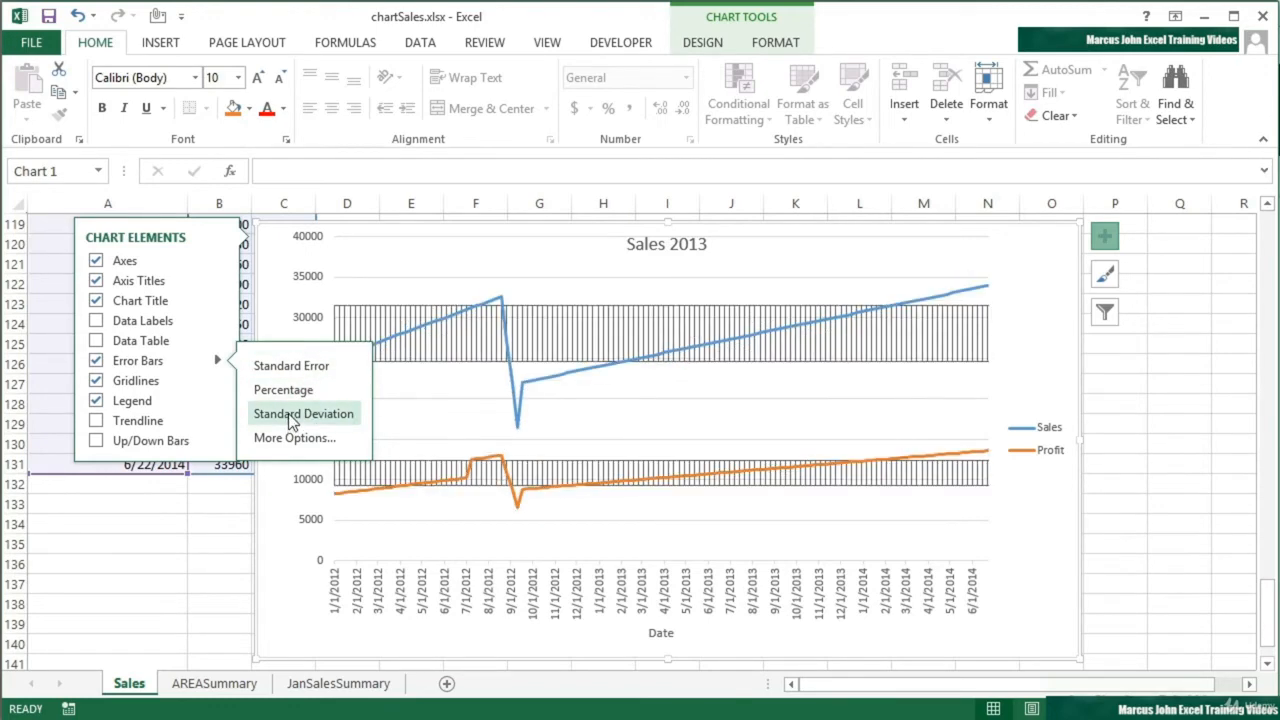
{"action": "left_click", "coordinate": [97, 362]}
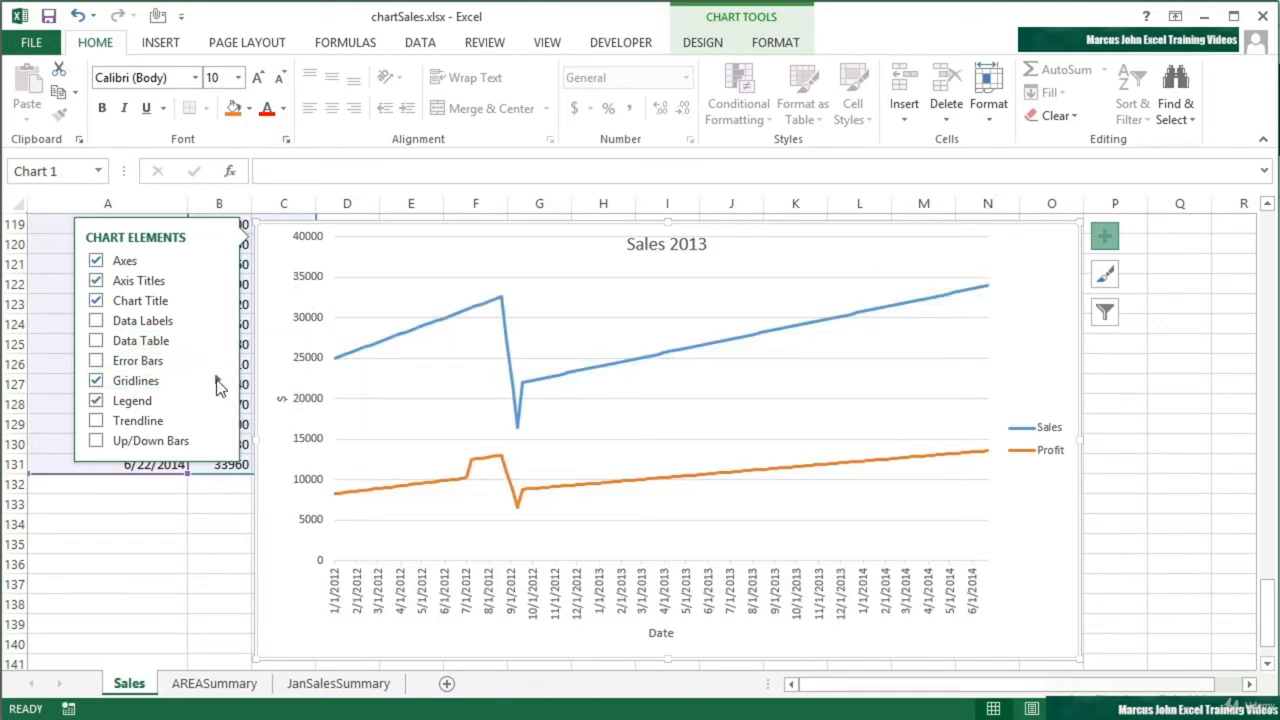
Add primary major vertical, primary minor horizontal and primary minor vertical gridlines to the line chart
{"action": "mouse_move", "coordinate": [220, 388]}
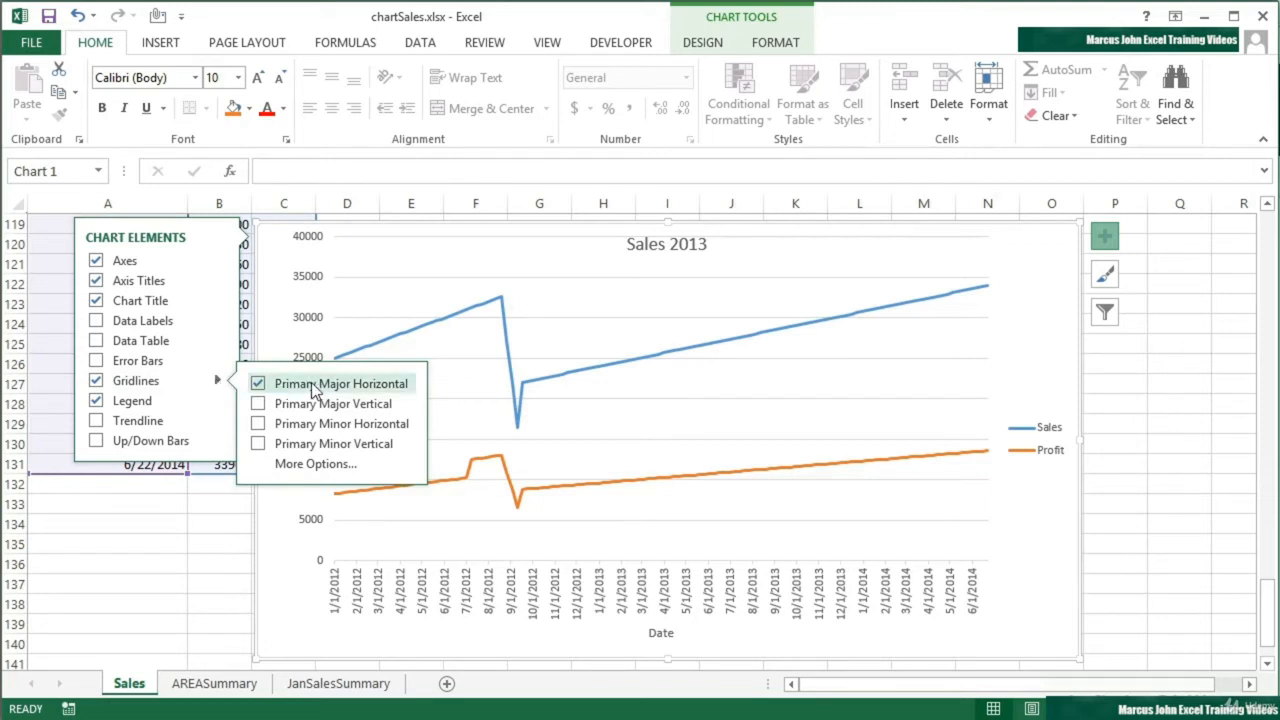
{"action": "left_click", "coordinate": [260, 405]}
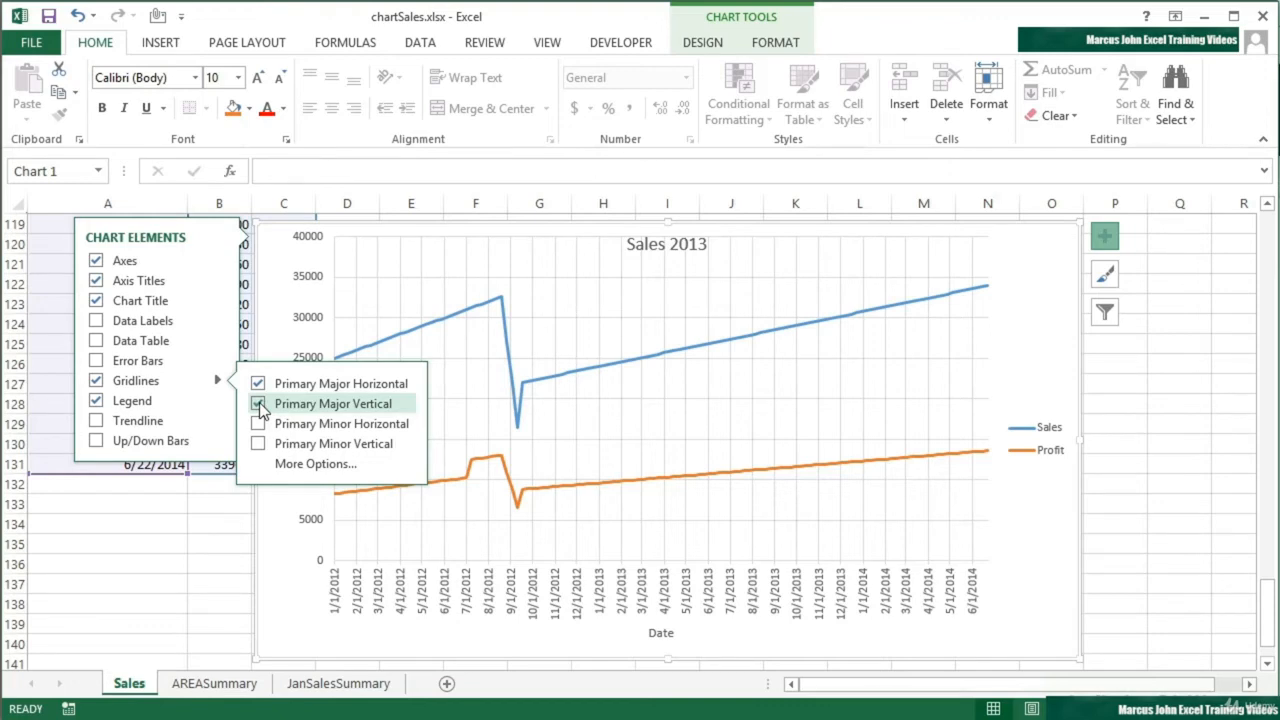
{"action": "left_click", "coordinate": [259, 424]}
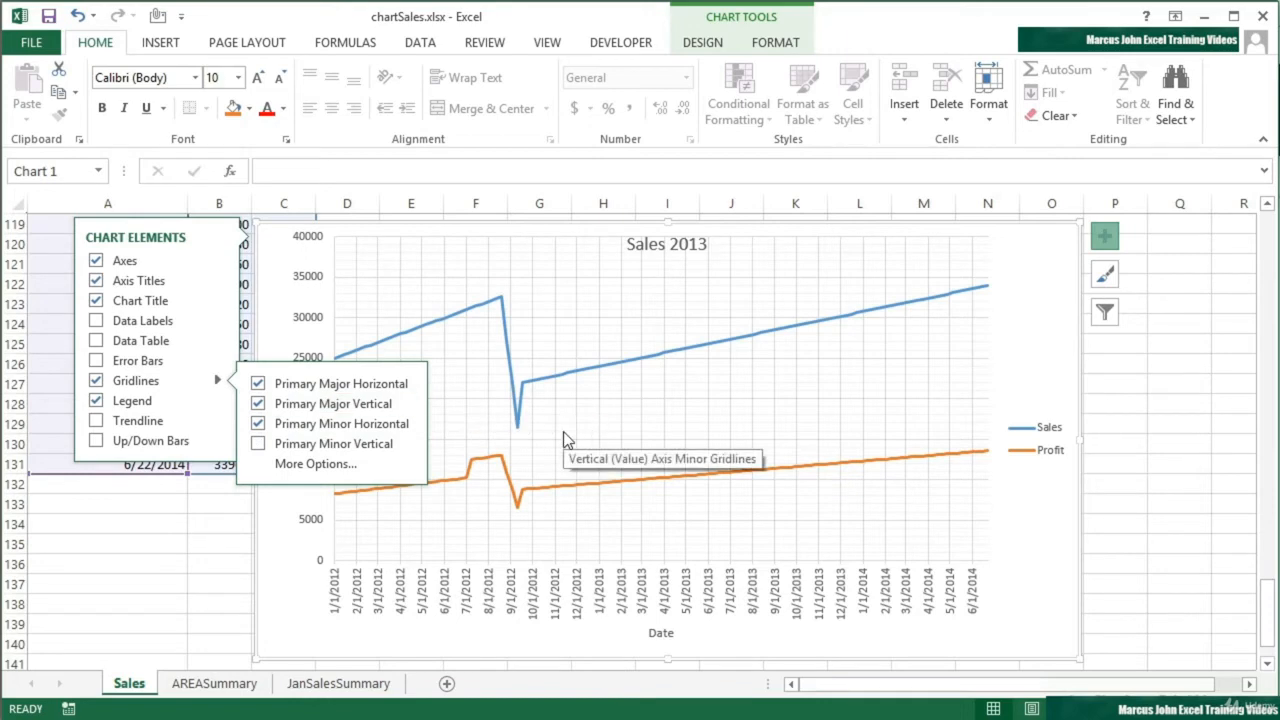
{"action": "left_click", "coordinate": [259, 446]}
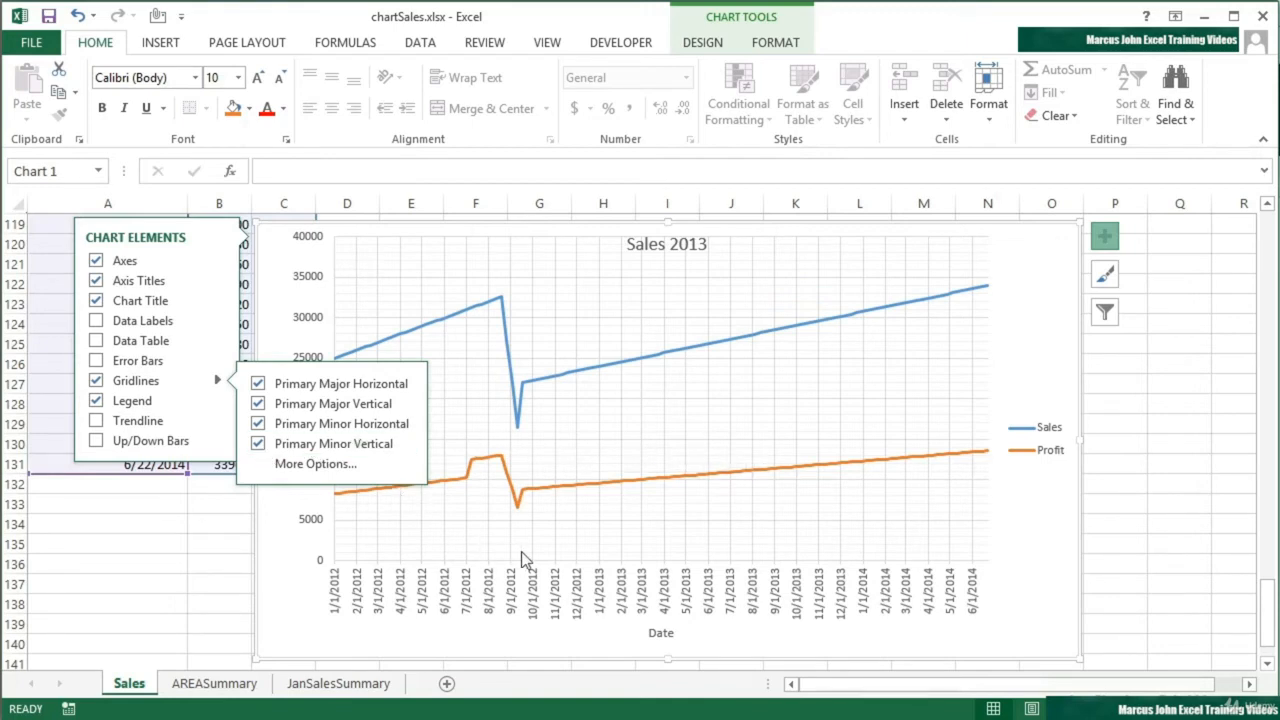
Turn off both kinds of minor gridlines on the line chart, and remove all remaining gridlines
{"action": "left_click", "coordinate": [259, 446]}
{"action": "left_click", "coordinate": [259, 425]}
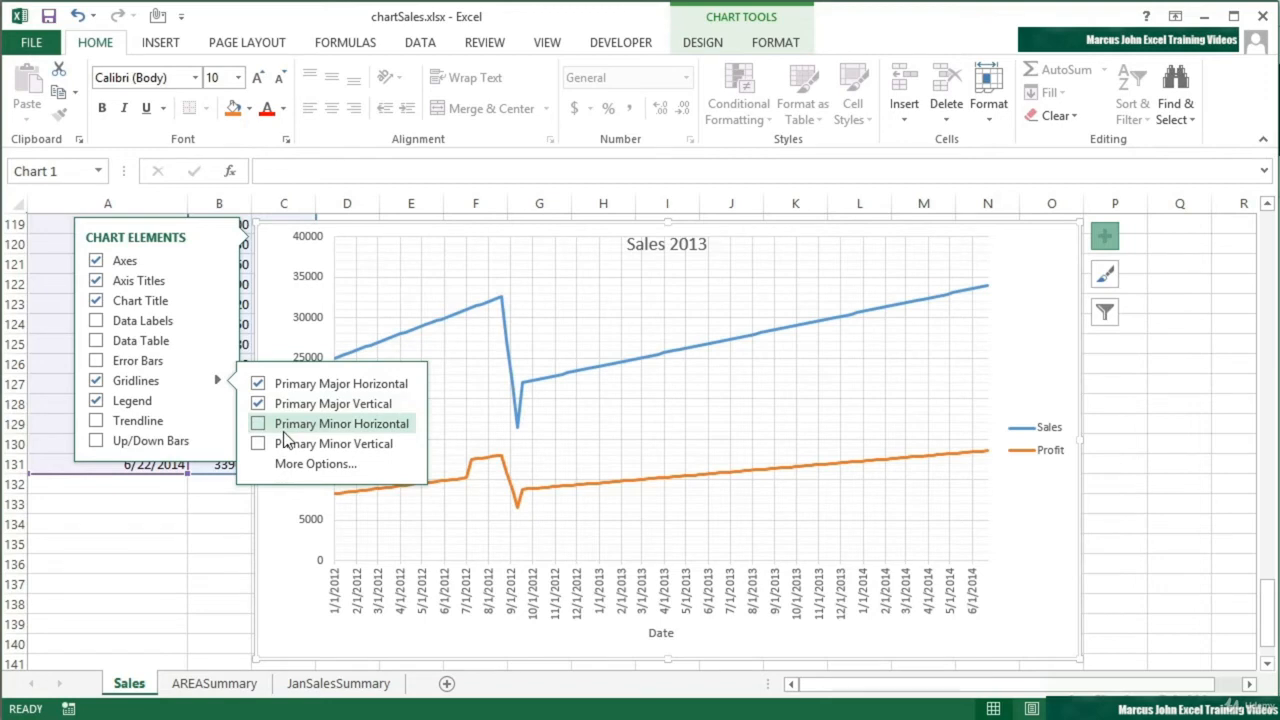
{"action": "left_click", "coordinate": [177, 376]}
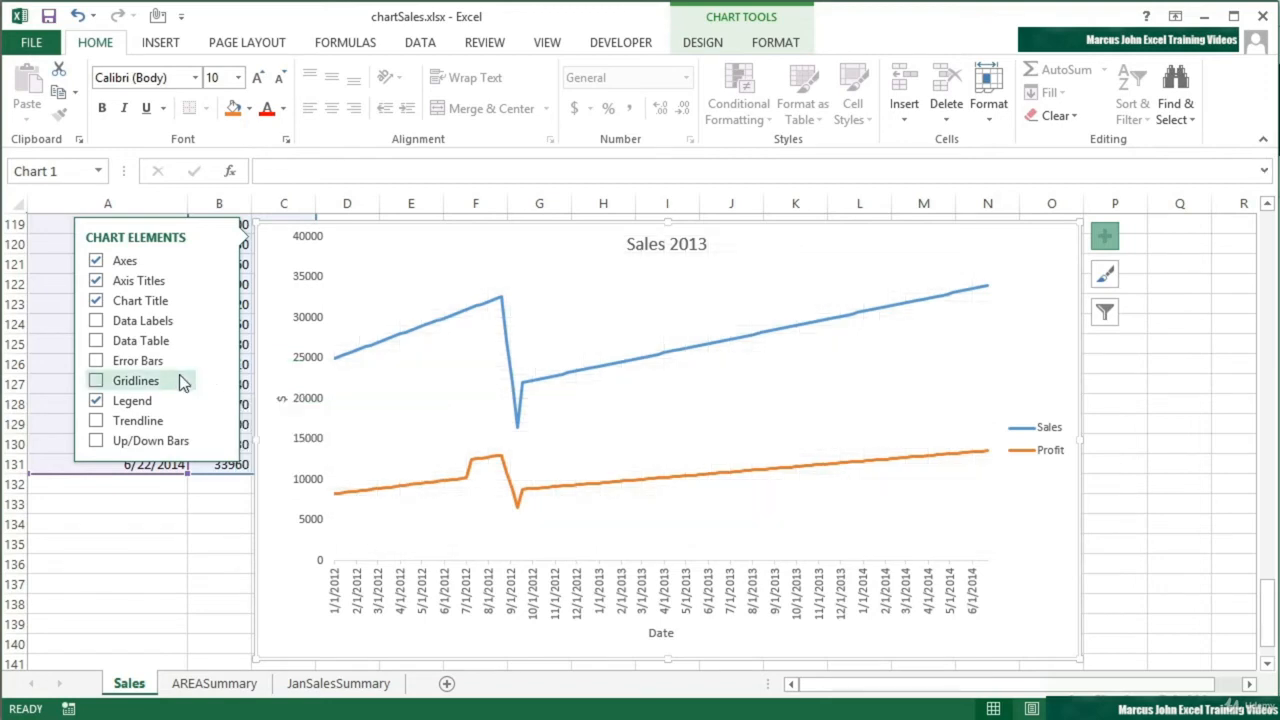
Check which series a trendline can be based on without adding one, and add up/down bars to the line chart
{"action": "left_click", "coordinate": [97, 421]}
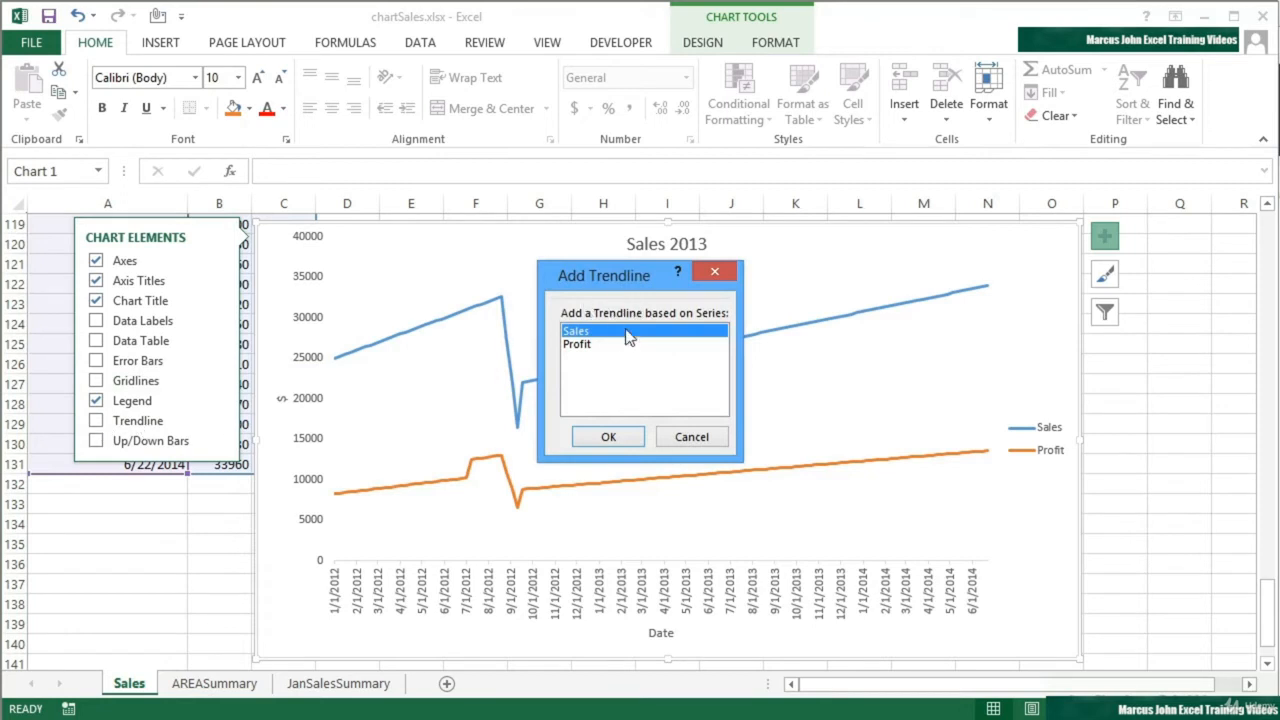
{"action": "left_click", "coordinate": [701, 441]}
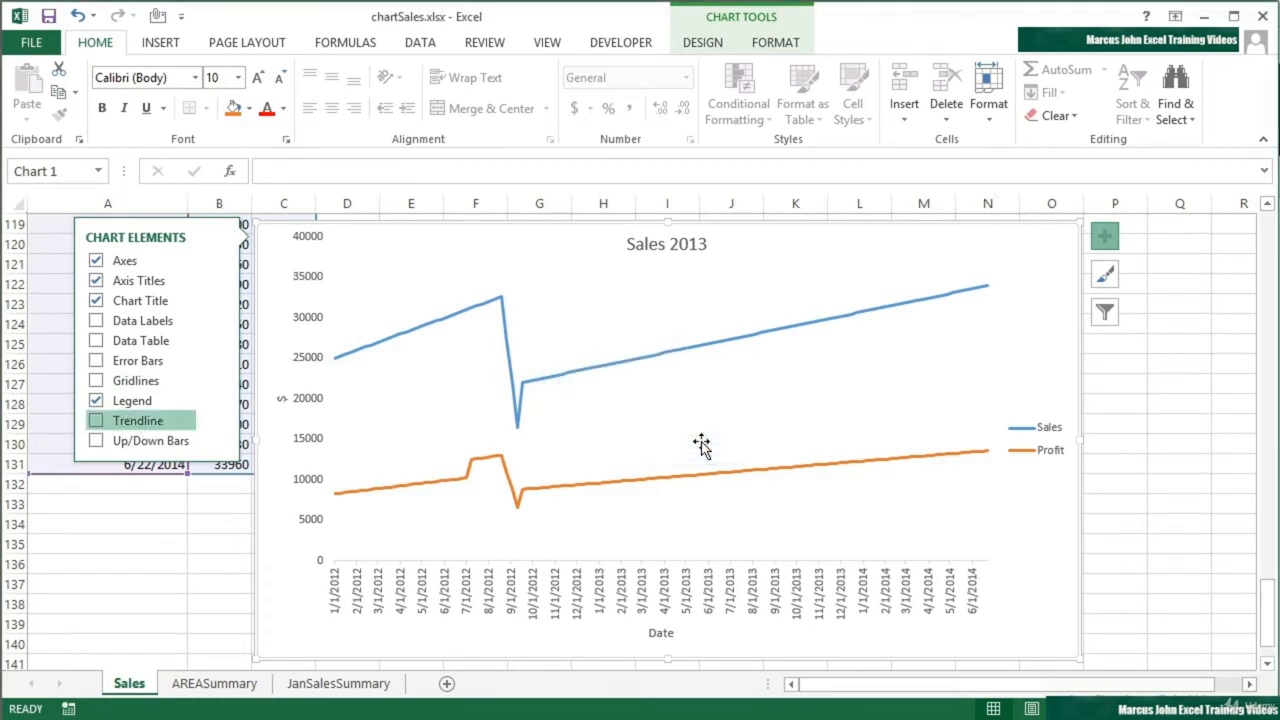
{"action": "left_click", "coordinate": [96, 441]}
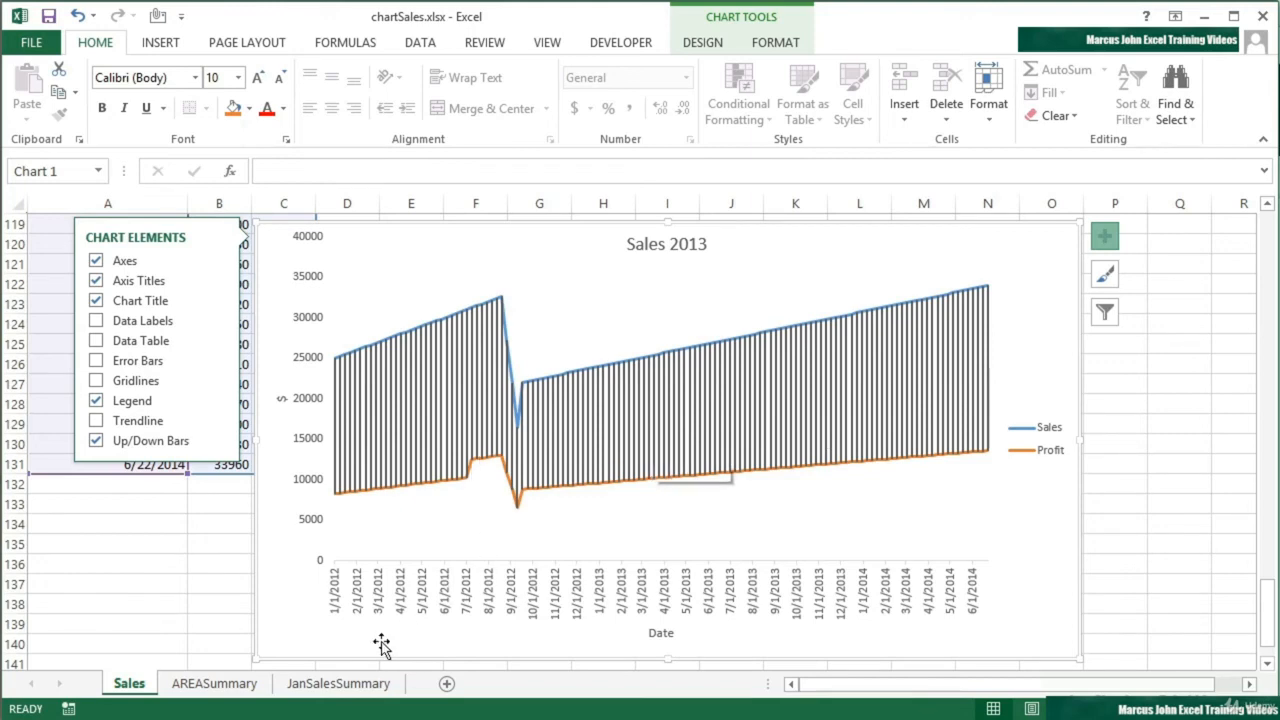
Examine the chart elements offered for the JanSalesSummary bar chart and the AREASummary pie chart, and return to the Sales sheet
{"action": "left_click", "coordinate": [337, 684]}
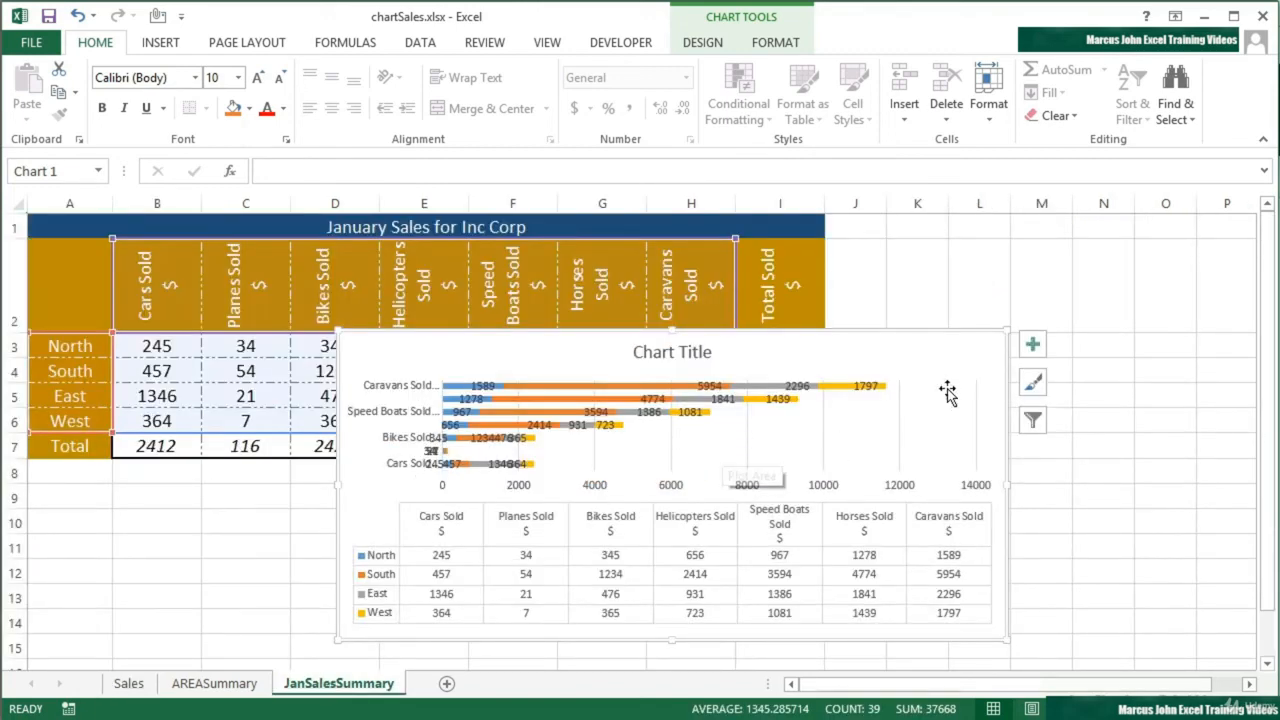
{"action": "left_click", "coordinate": [1032, 344]}
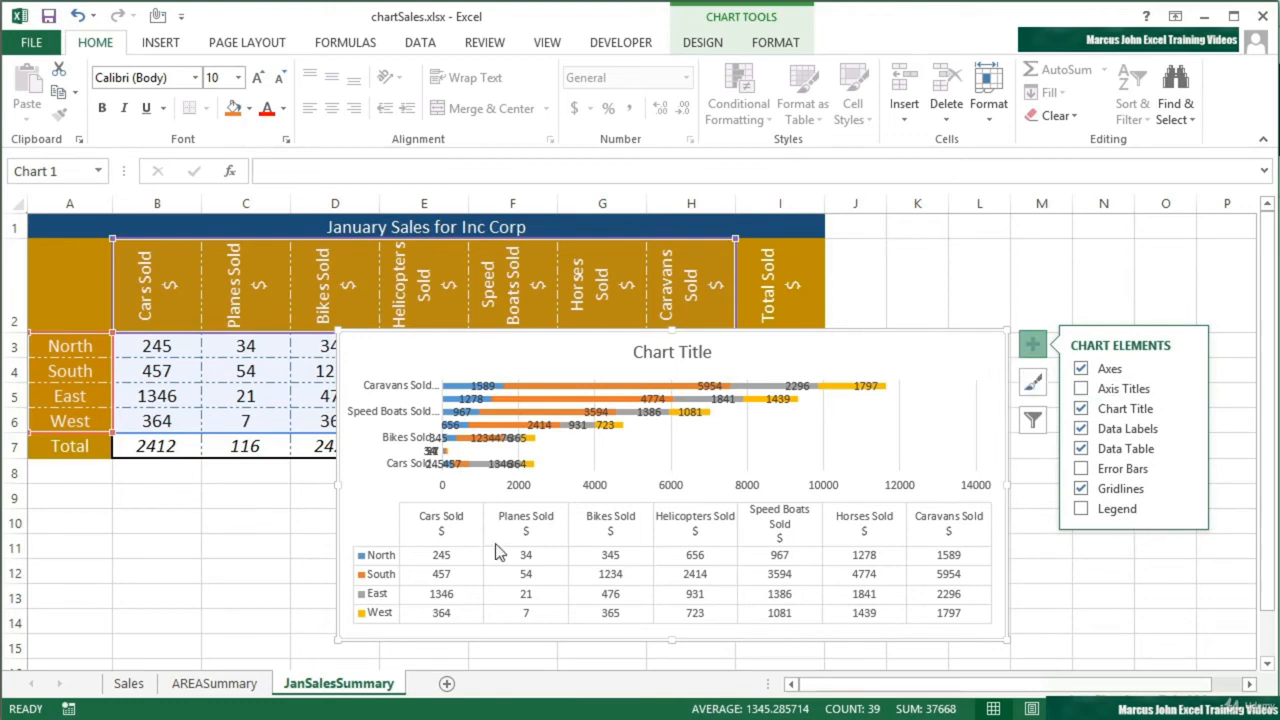
{"action": "left_click", "coordinate": [228, 684]}
{"action": "left_click", "coordinate": [938, 286]}
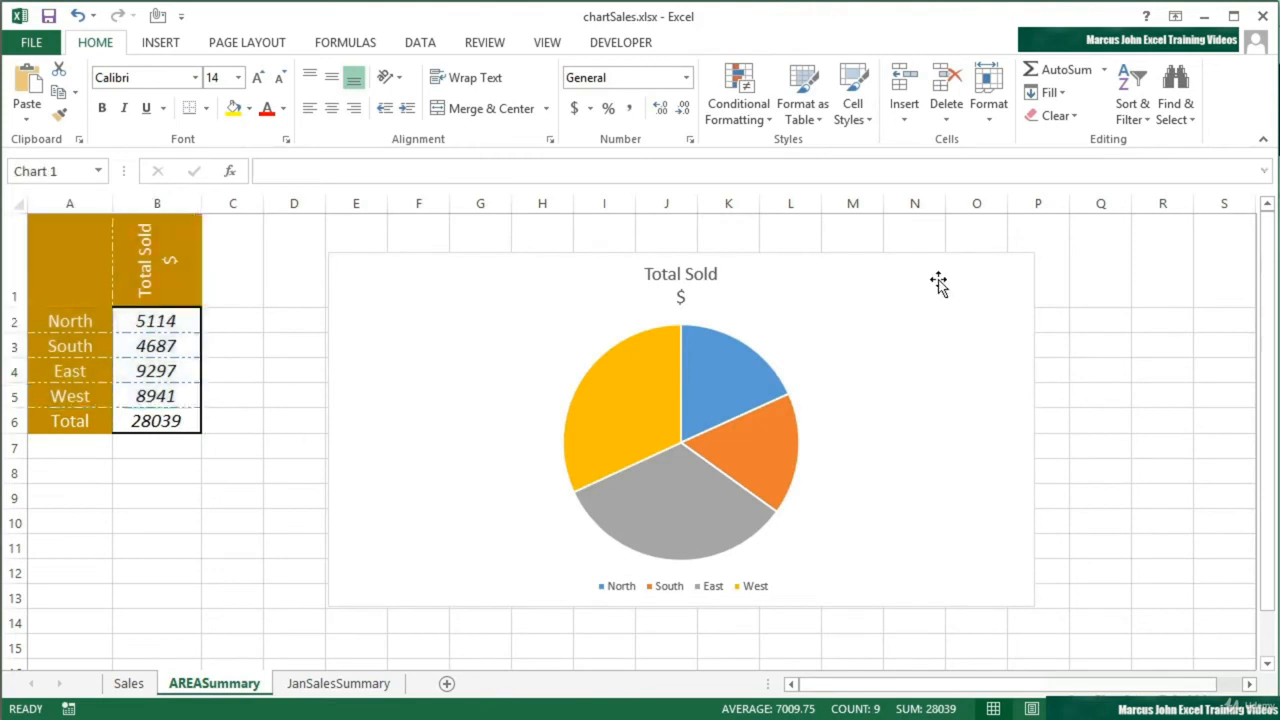
{"action": "left_click", "coordinate": [1060, 268]}
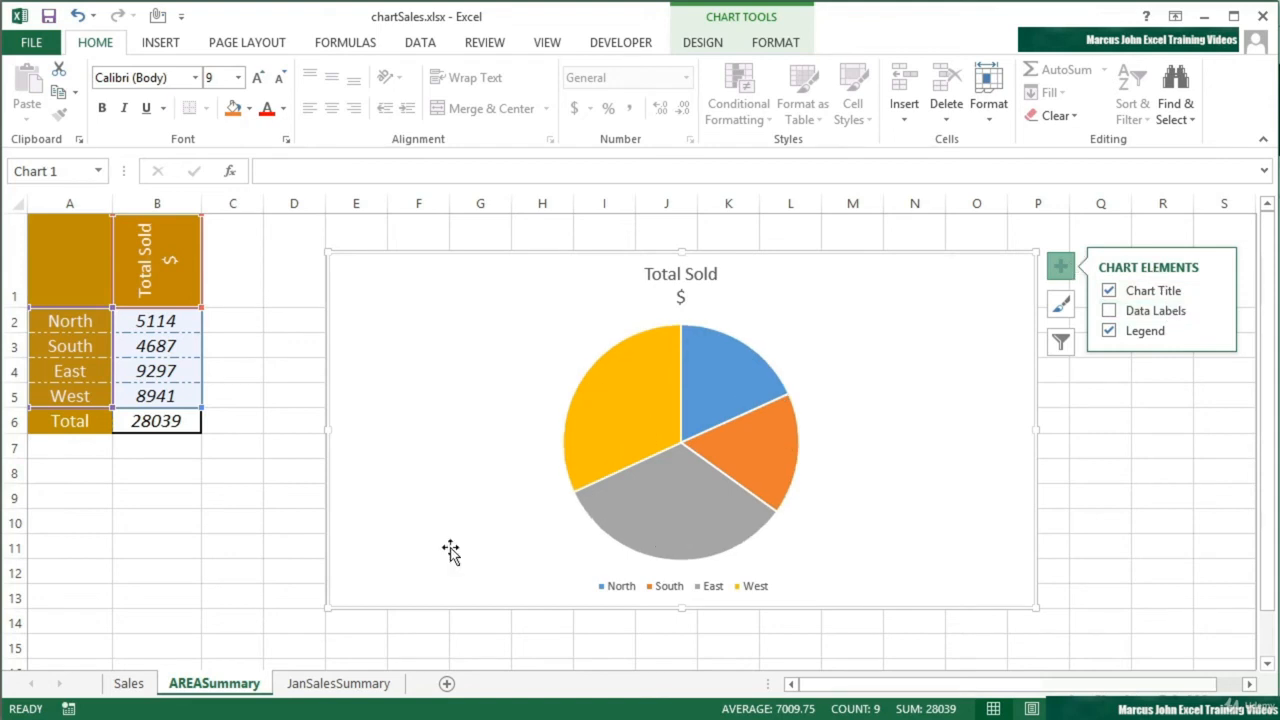
{"action": "left_click", "coordinate": [333, 684]}
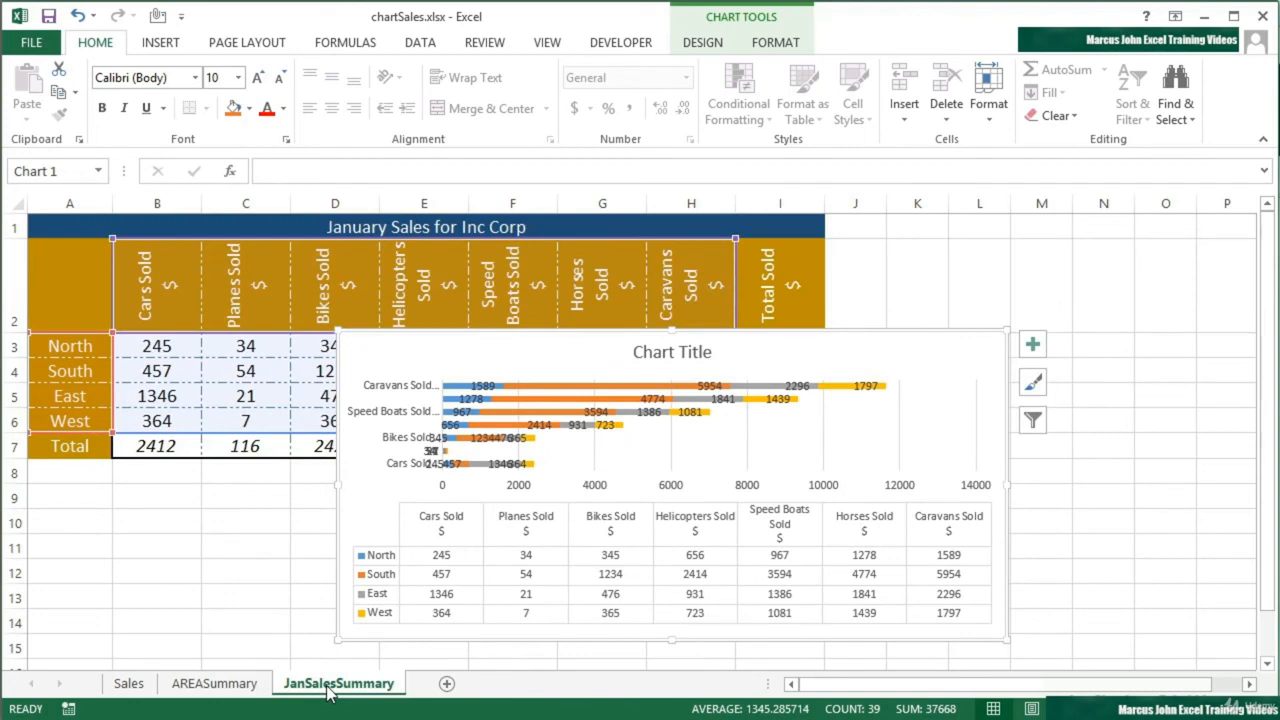
{"action": "left_click", "coordinate": [128, 686]}
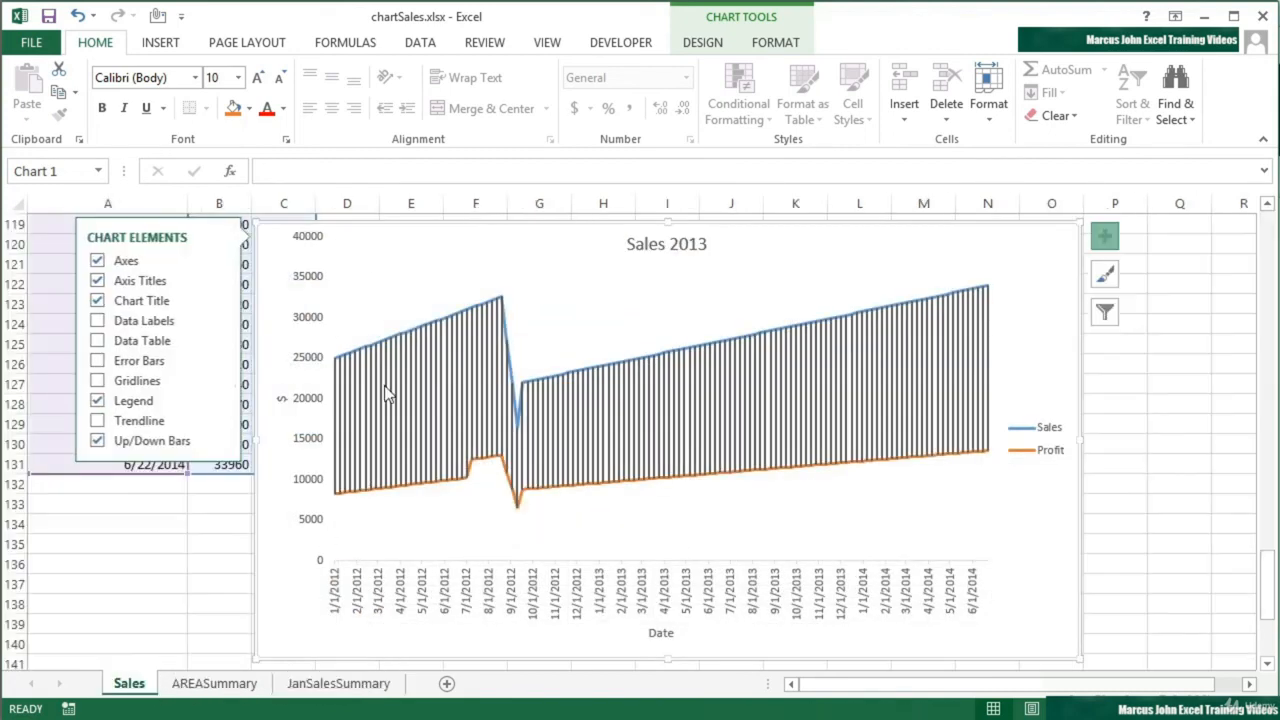